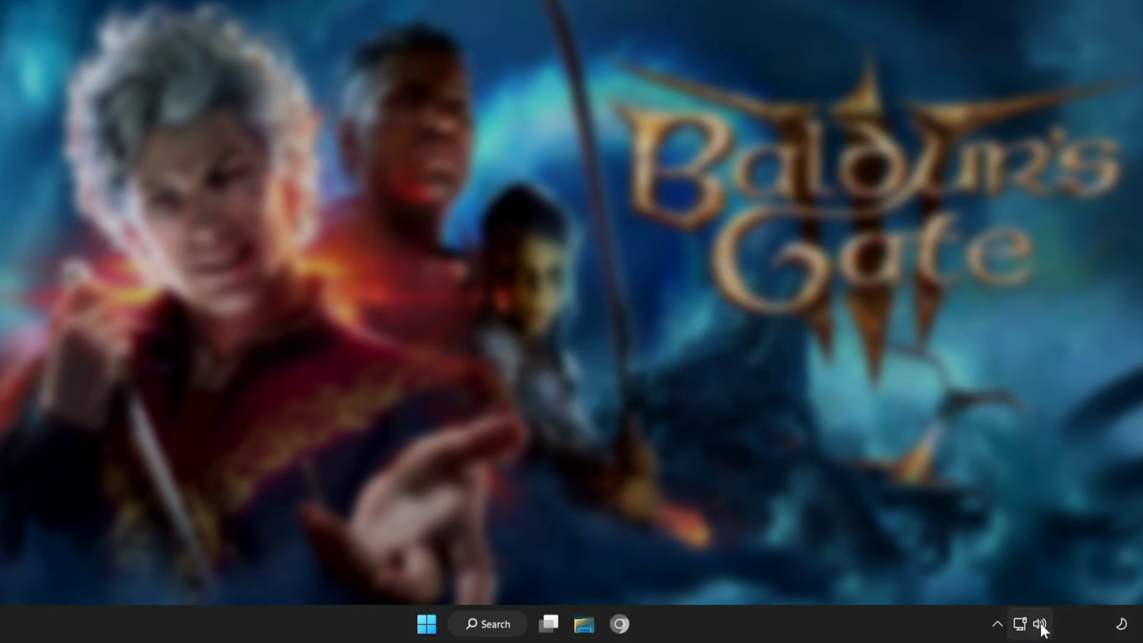
Switch Quick Settings audio output from CABLE Input to Speakers (High Definition Audio Device).
left_click(1040, 624)
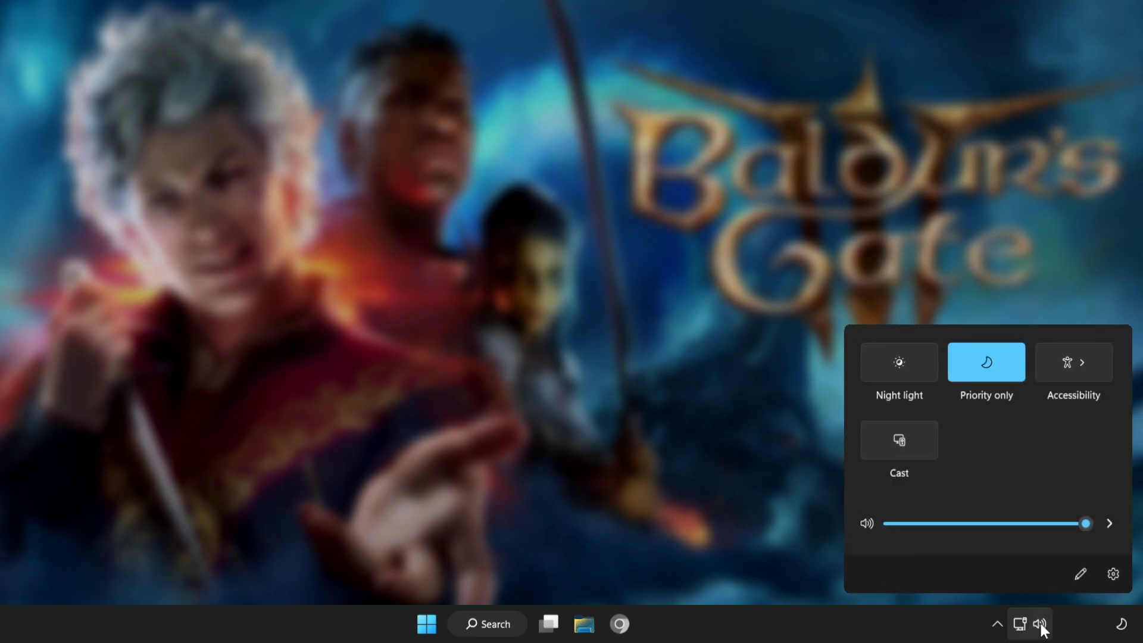
left_click(1108, 523)
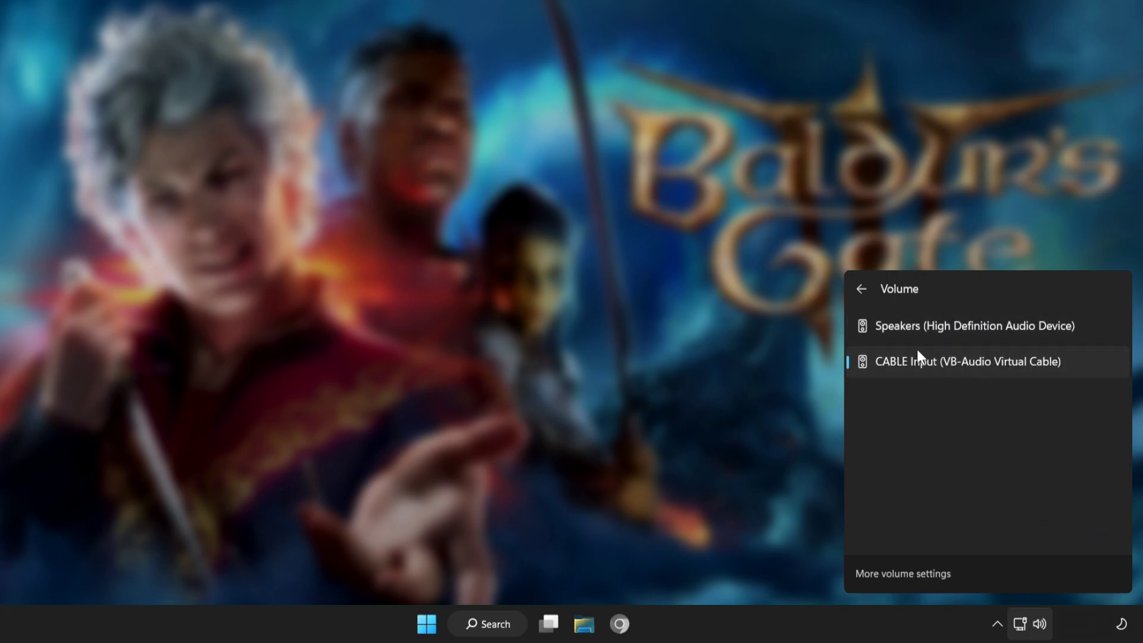
left_click(946, 330)
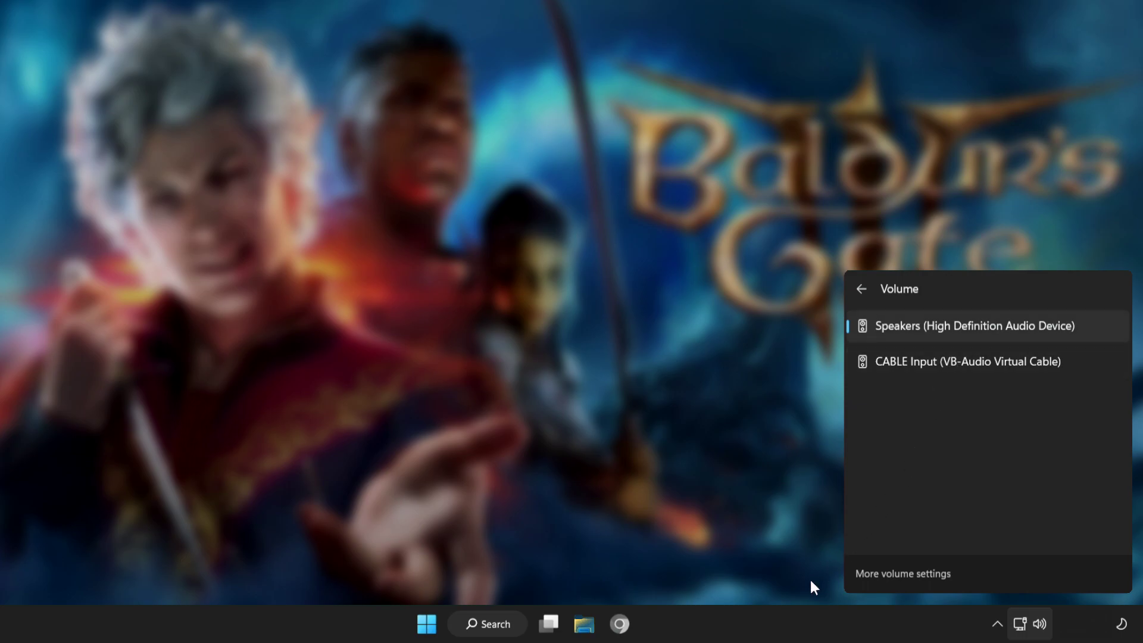
Dismiss the audio flyout and restart the PC from the Start menu power options.
left_click(337, 636)
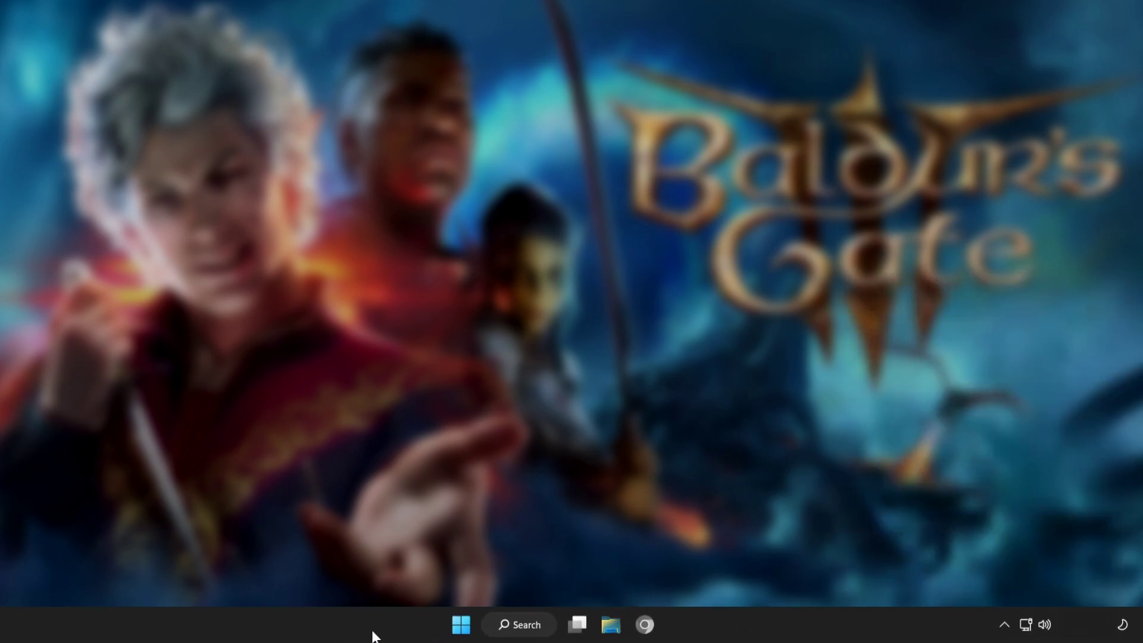
left_click(476, 630)
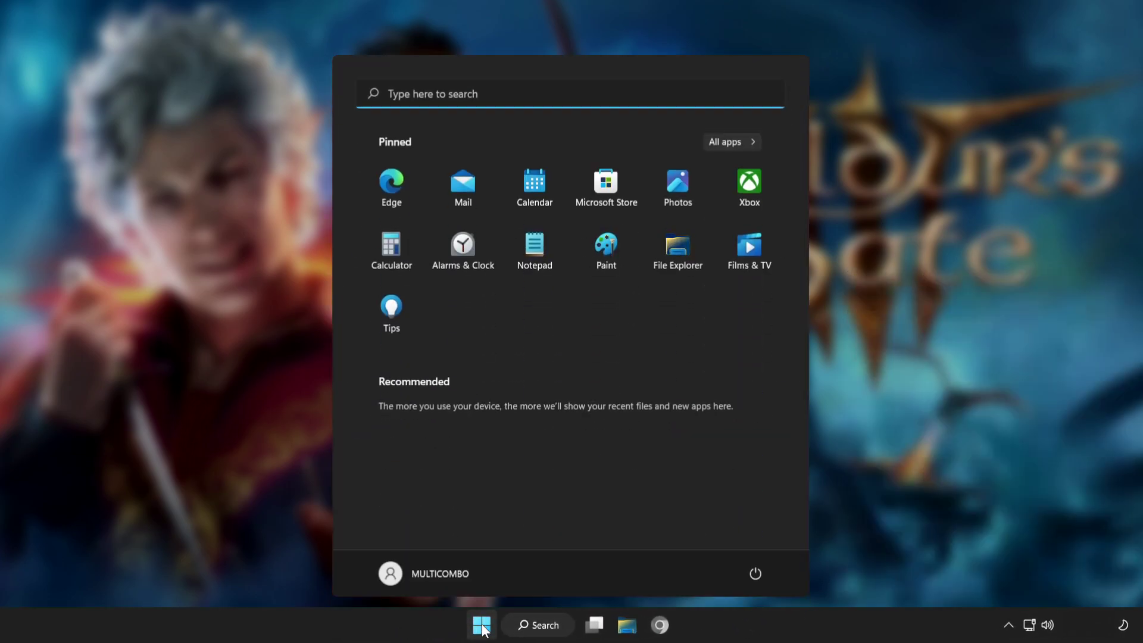
left_click(758, 573)
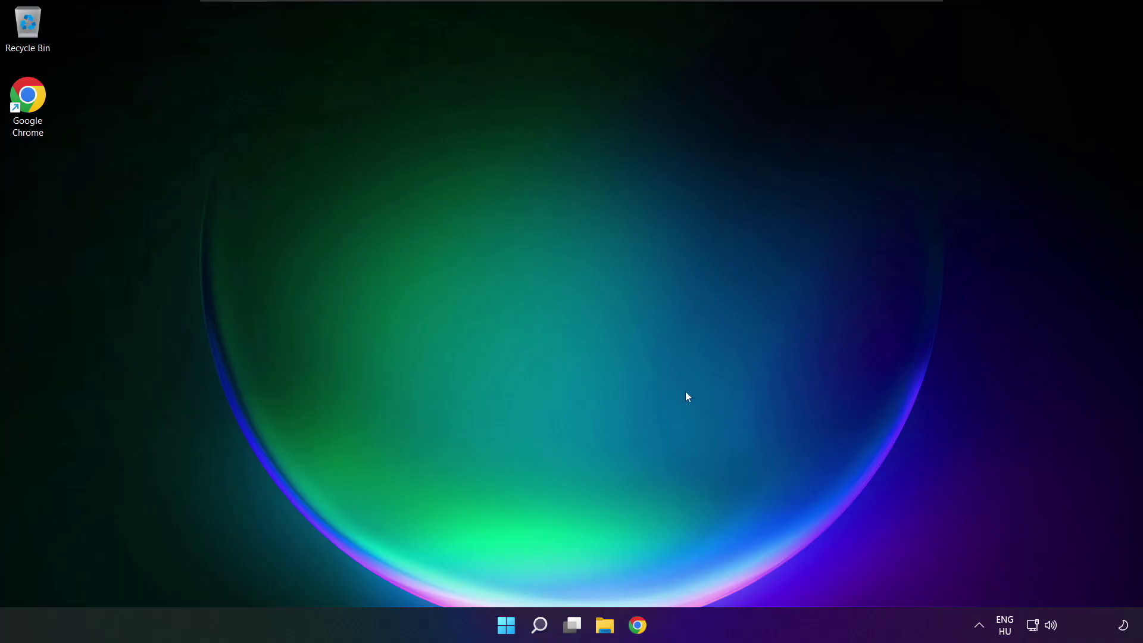
Open the Sound settings page via Quick Settings and test the Speakers volume, leaving it at 100.
left_click(1053, 628)
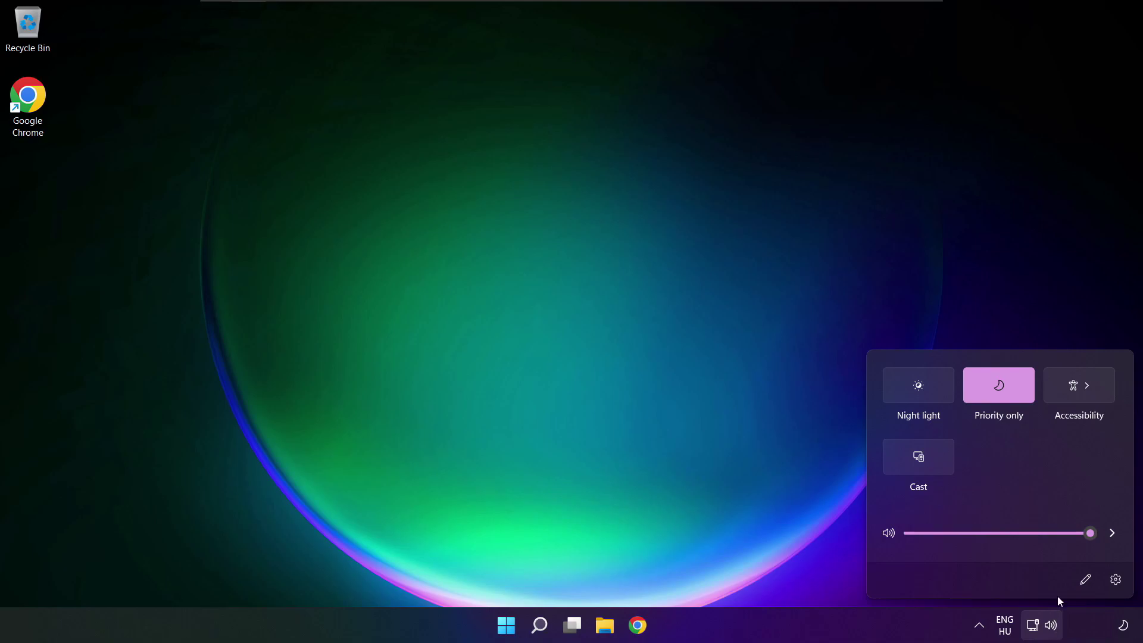
left_click(1114, 535)
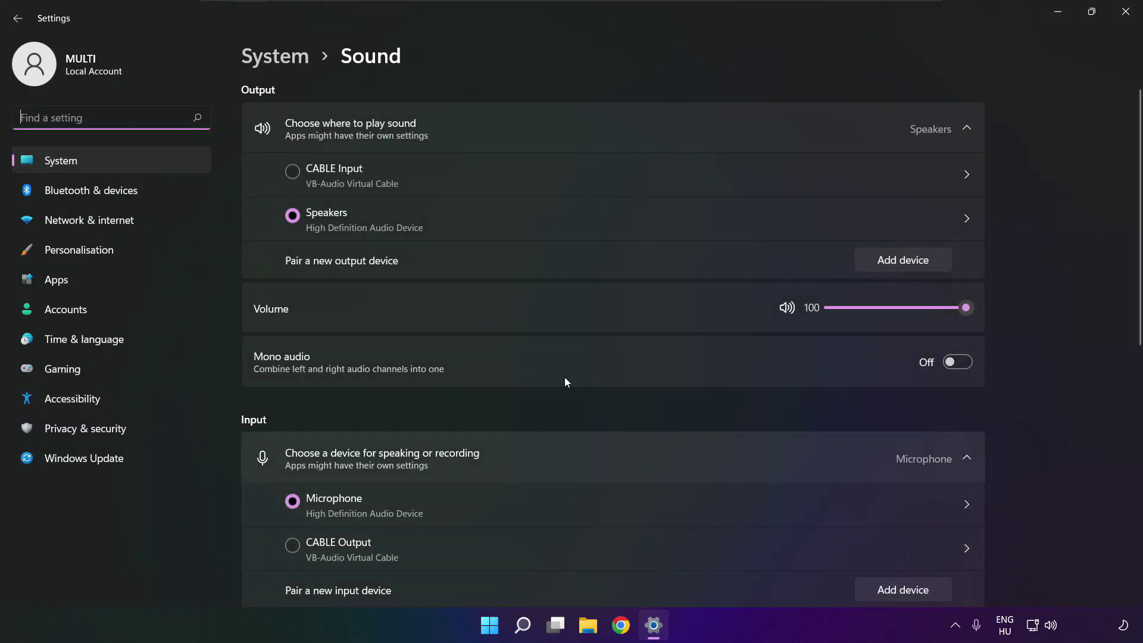
left_click(299, 215)
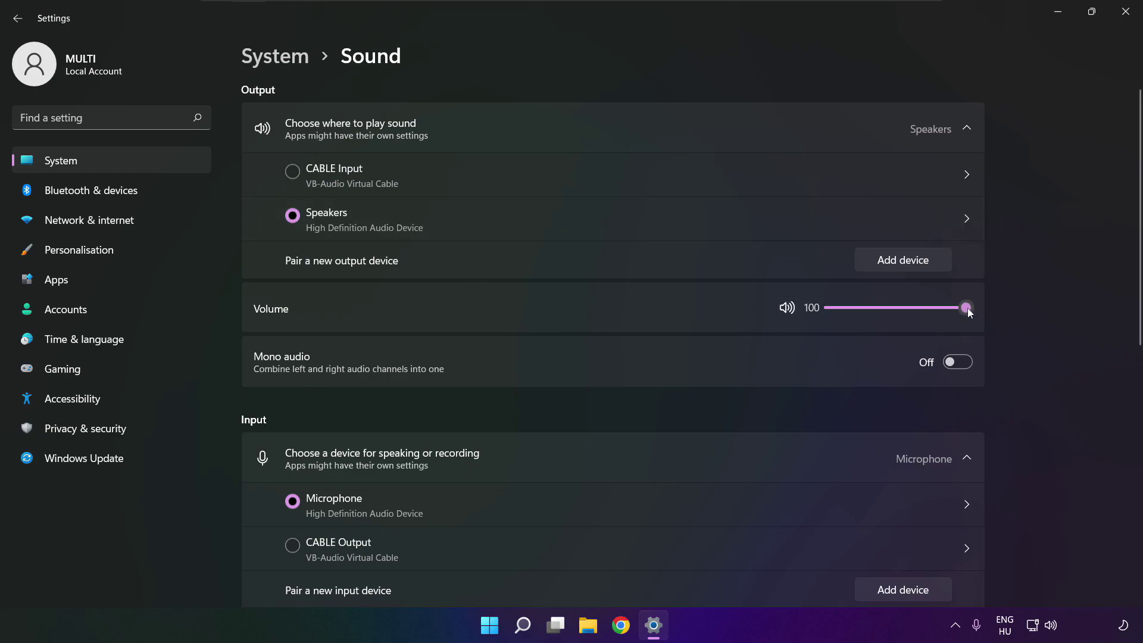
mouse_move(967, 308)
left_mouse_down()
mouse_move(881, 308)
mouse_move(986, 308)
left_mouse_up()
left_click_drag(1137, 304, 1135, 493)
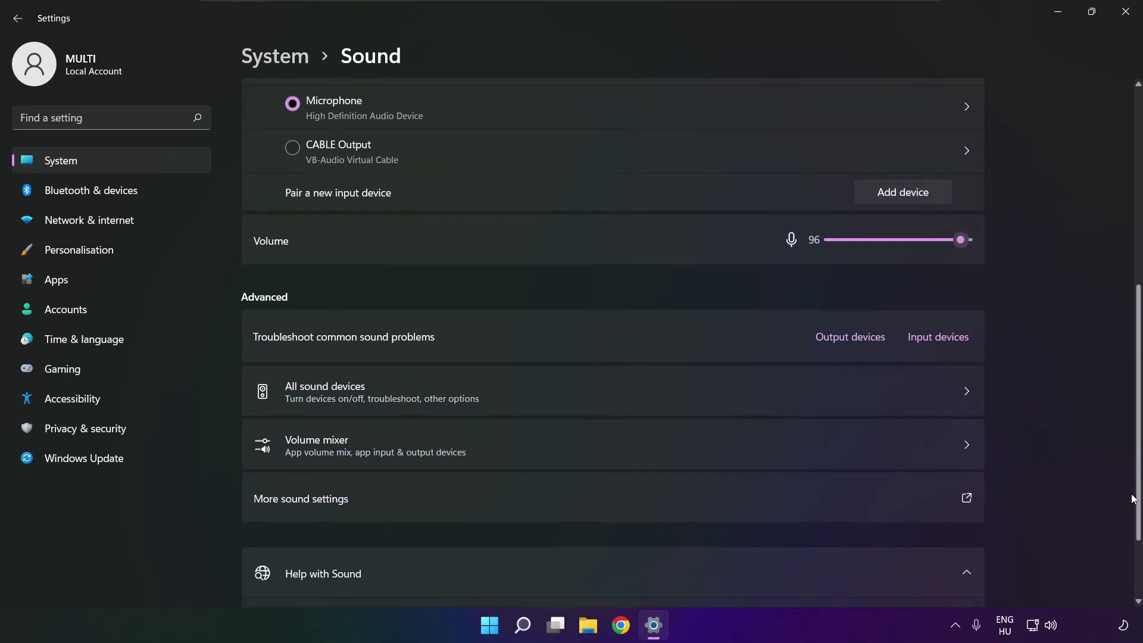
Disable the CABLE Input playback device in the classic Sound dialog.
left_click(471, 502)
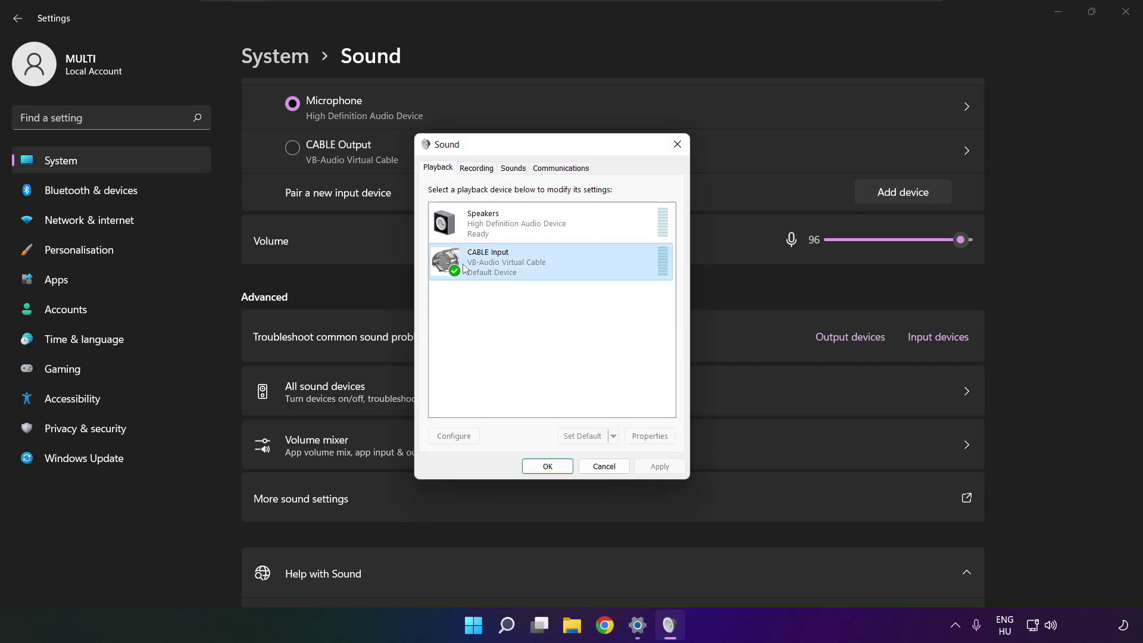
left_click(489, 272)
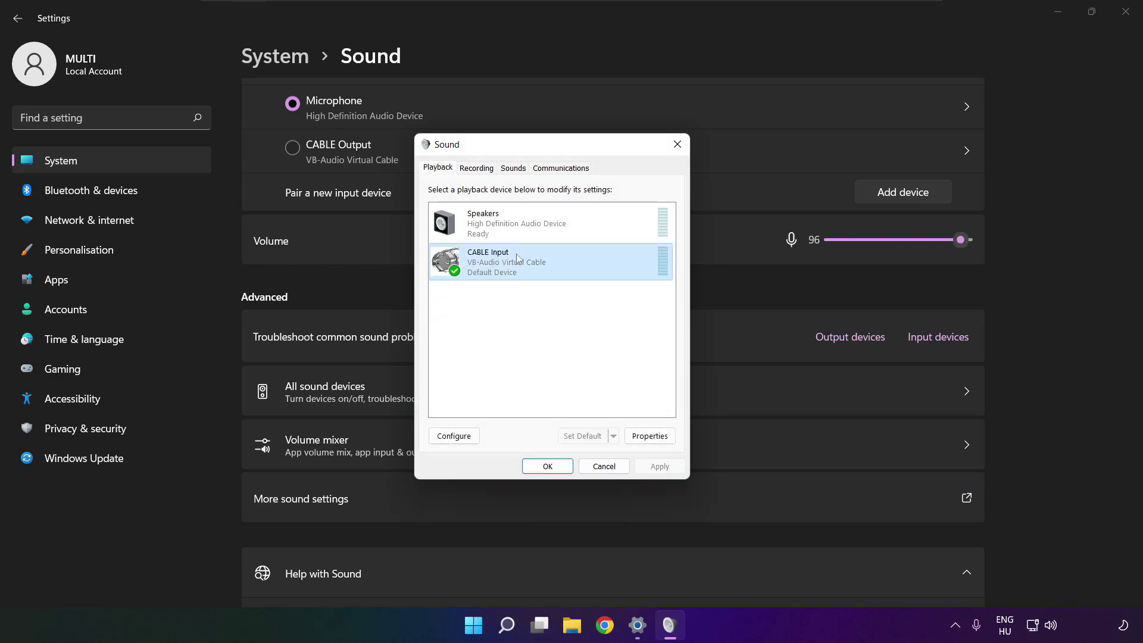
right_click(605, 265)
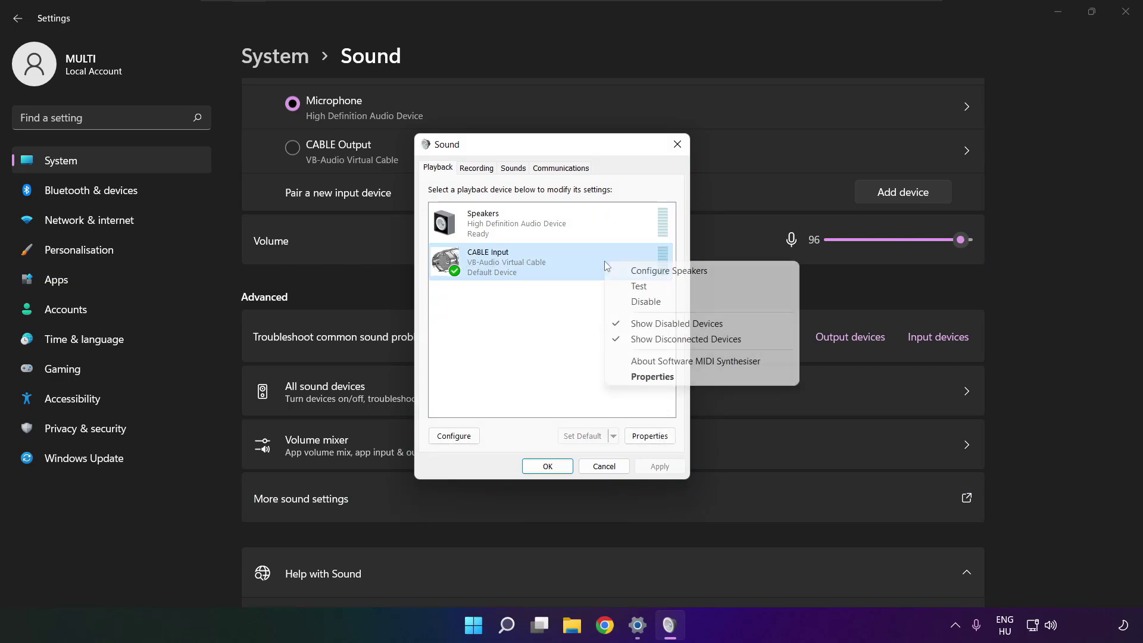
left_click(664, 302)
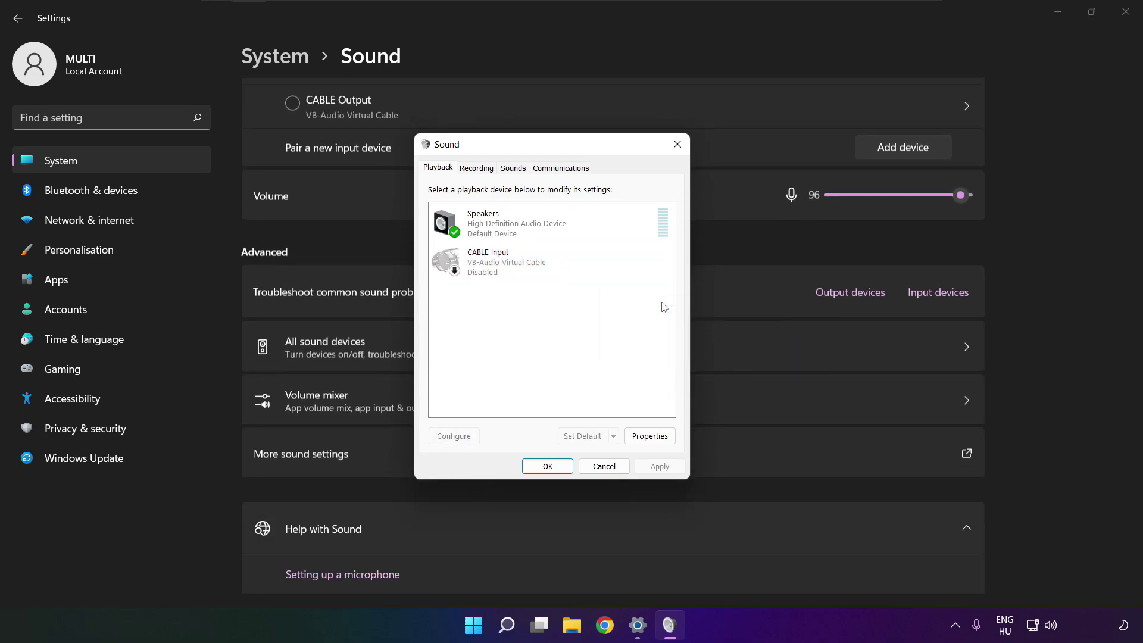
Start Configure Speakers for the Speakers playback device.
left_click(536, 240)
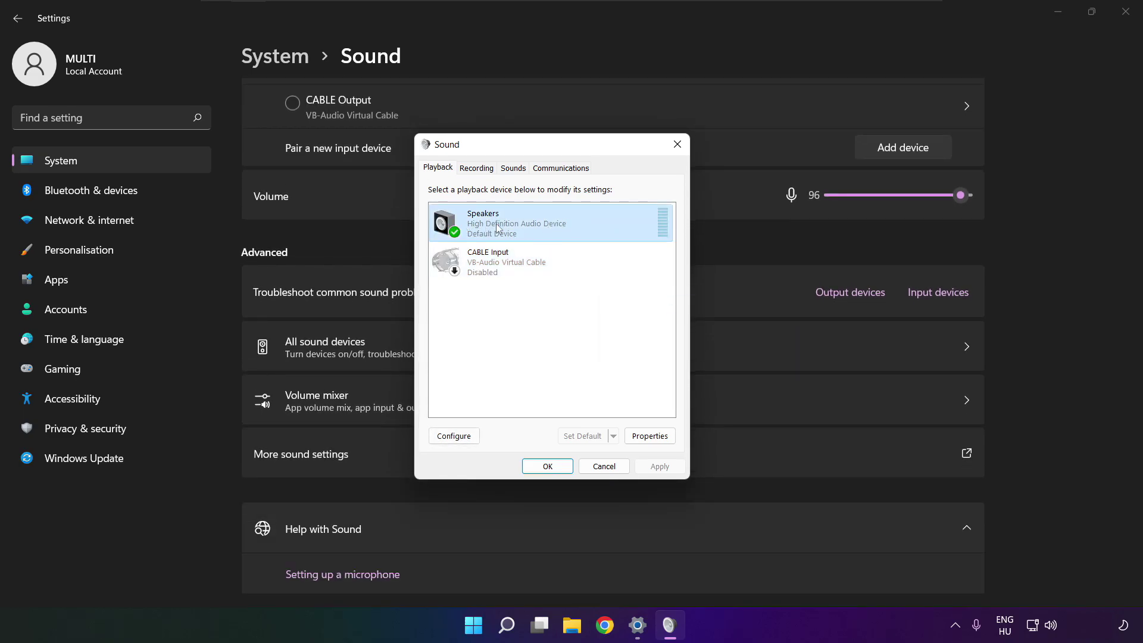
right_click(554, 235)
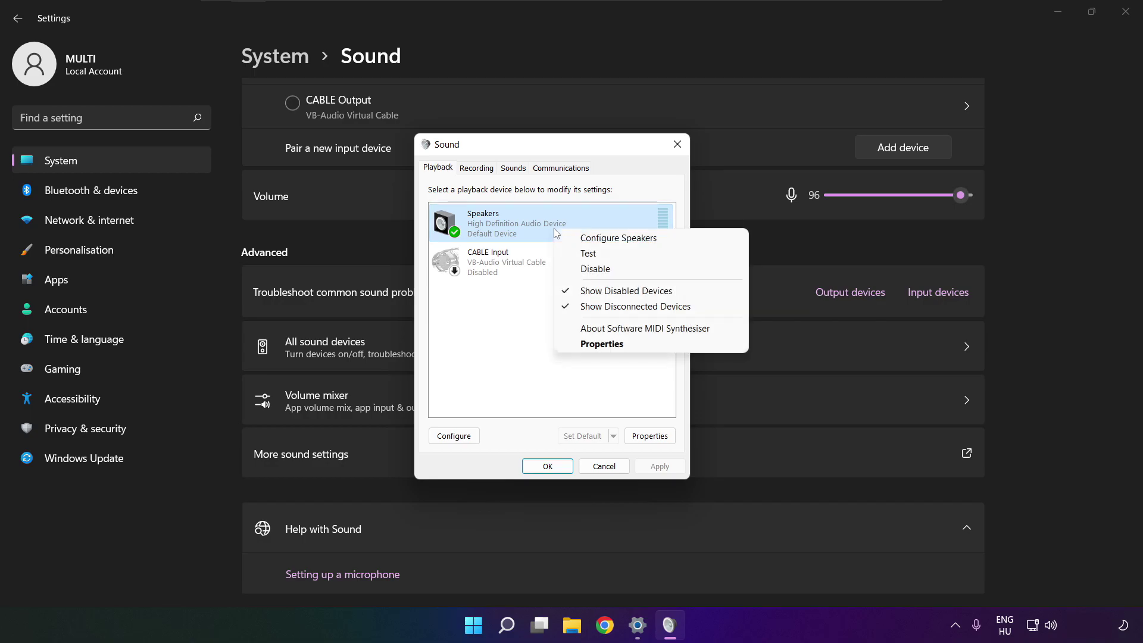
left_click(630, 239)
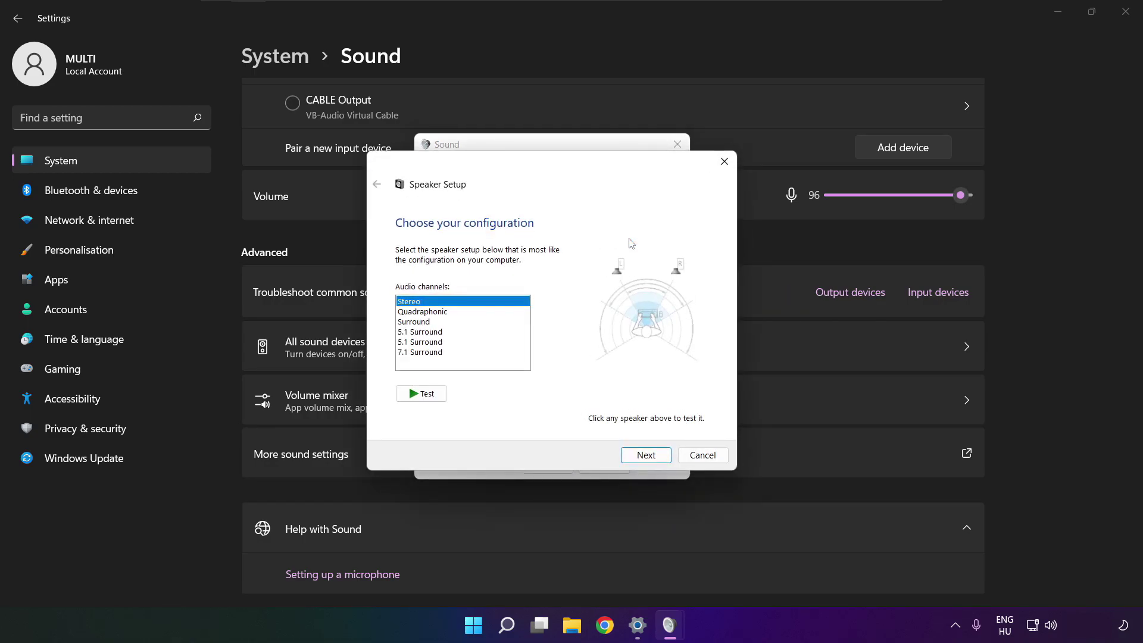
Set up Speakers as 7.1 Surround, keeping all optional and full-range speakers.
left_click(424, 353)
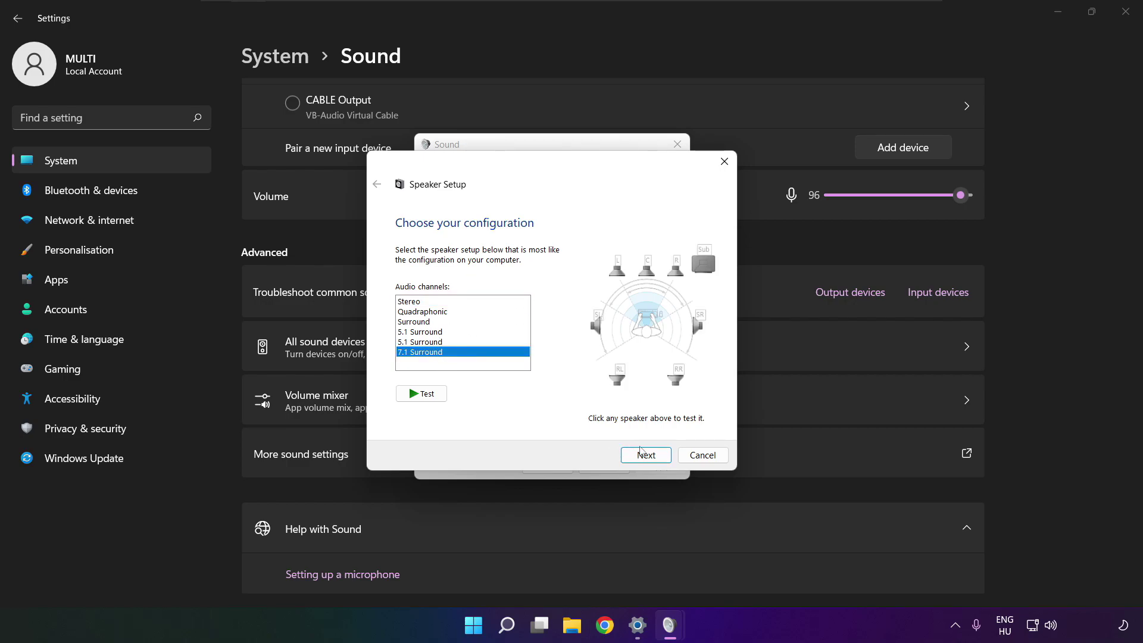
left_click(646, 457)
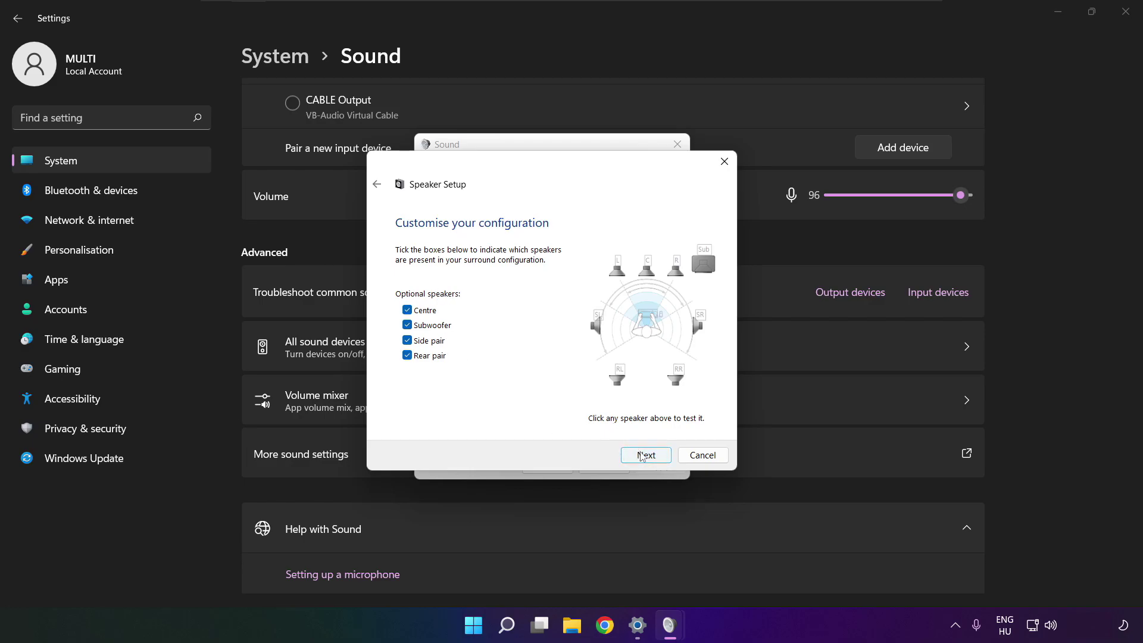
left_click(642, 458)
left_click(642, 457)
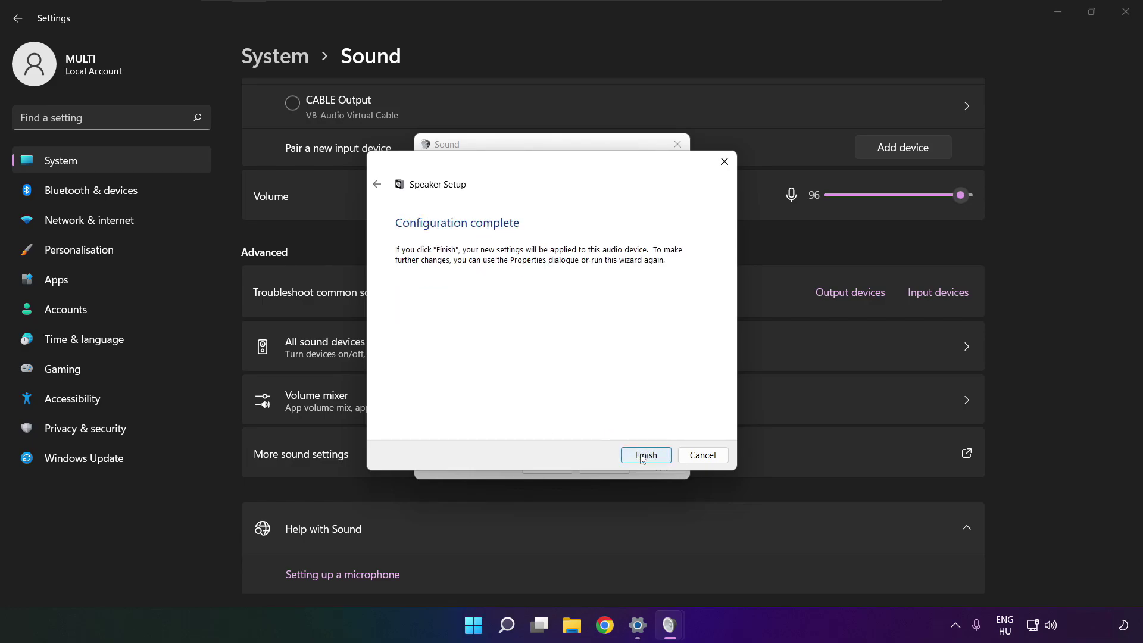
left_click(644, 457)
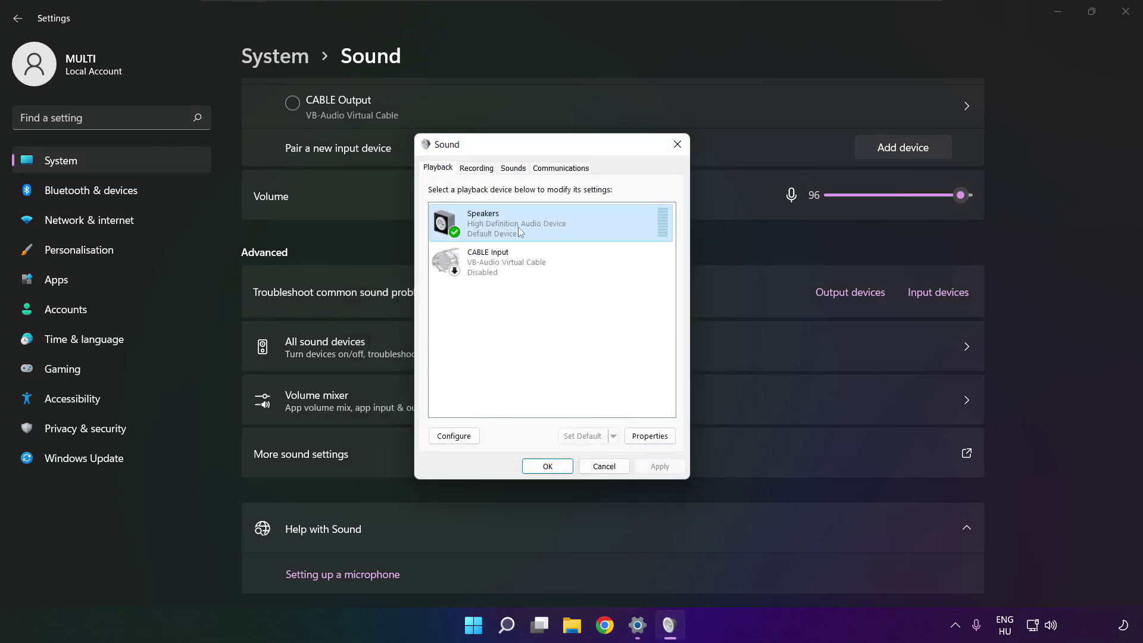
Enable Disable all enhancements on the Speakers Properties Enhancements tab and apply it.
left_click(649, 436)
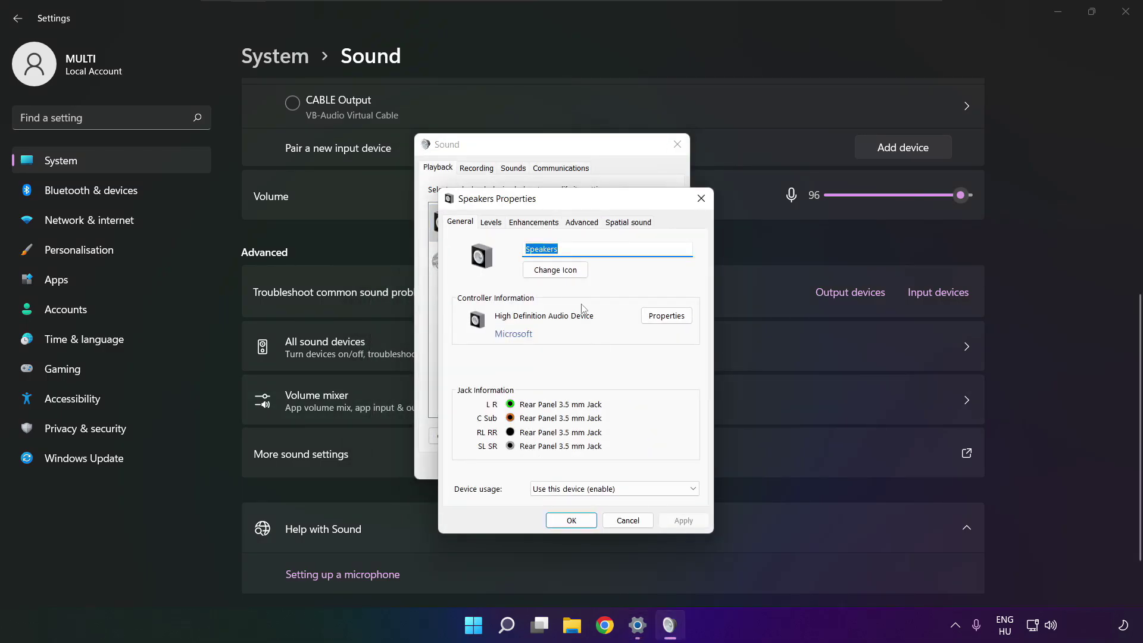
left_click_drag(536, 200, 513, 165)
left_click(468, 185)
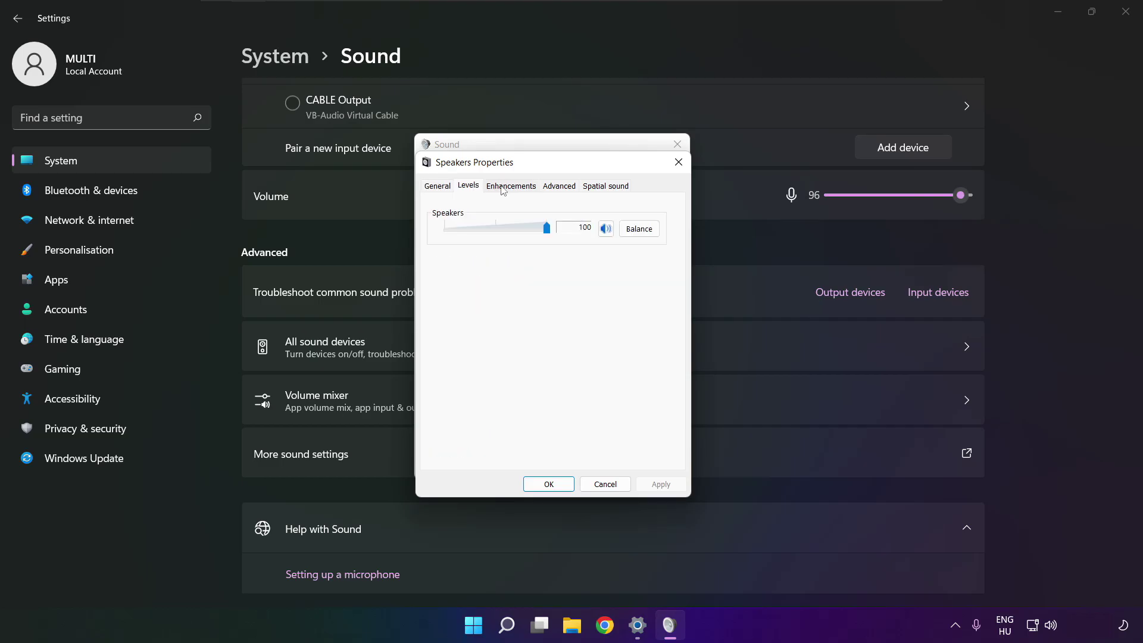
left_click(502, 190)
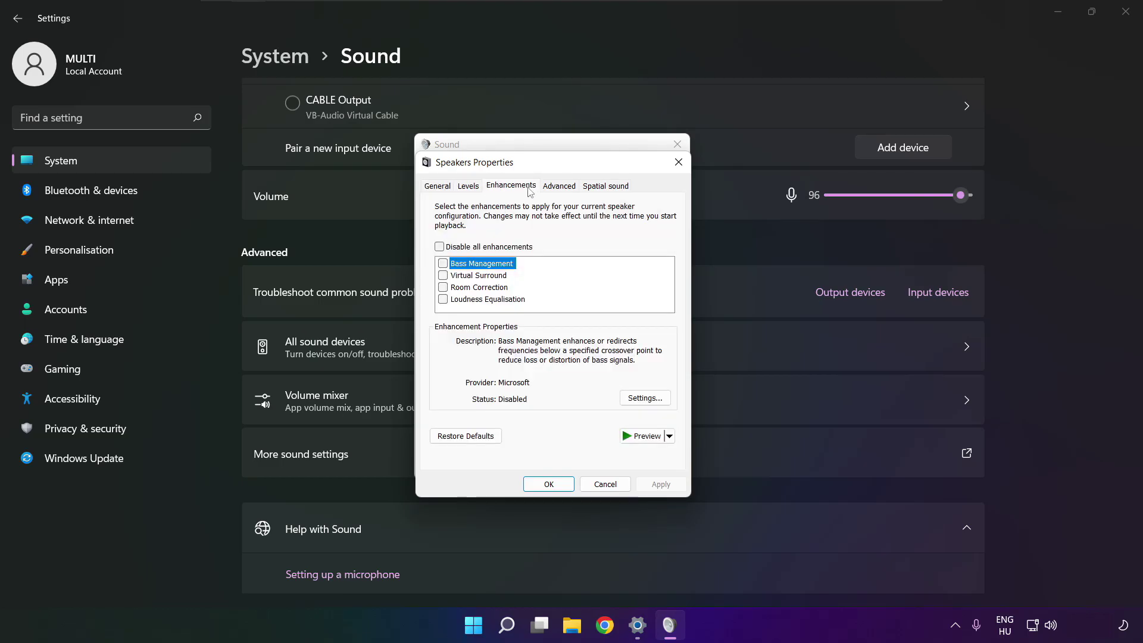
left_click(439, 247)
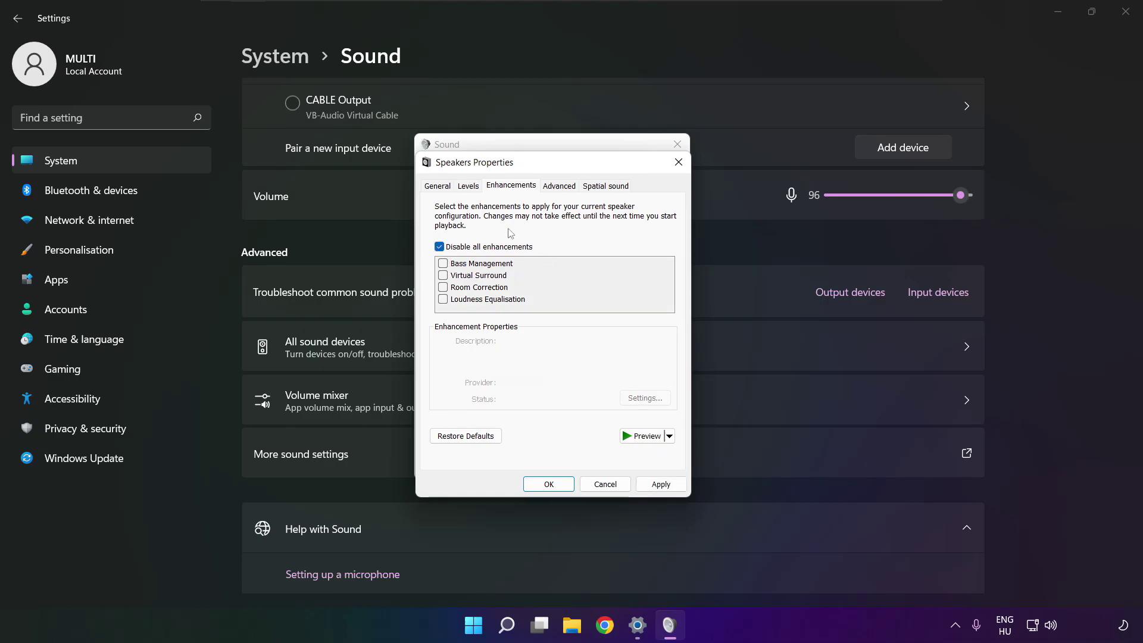
left_click(669, 484)
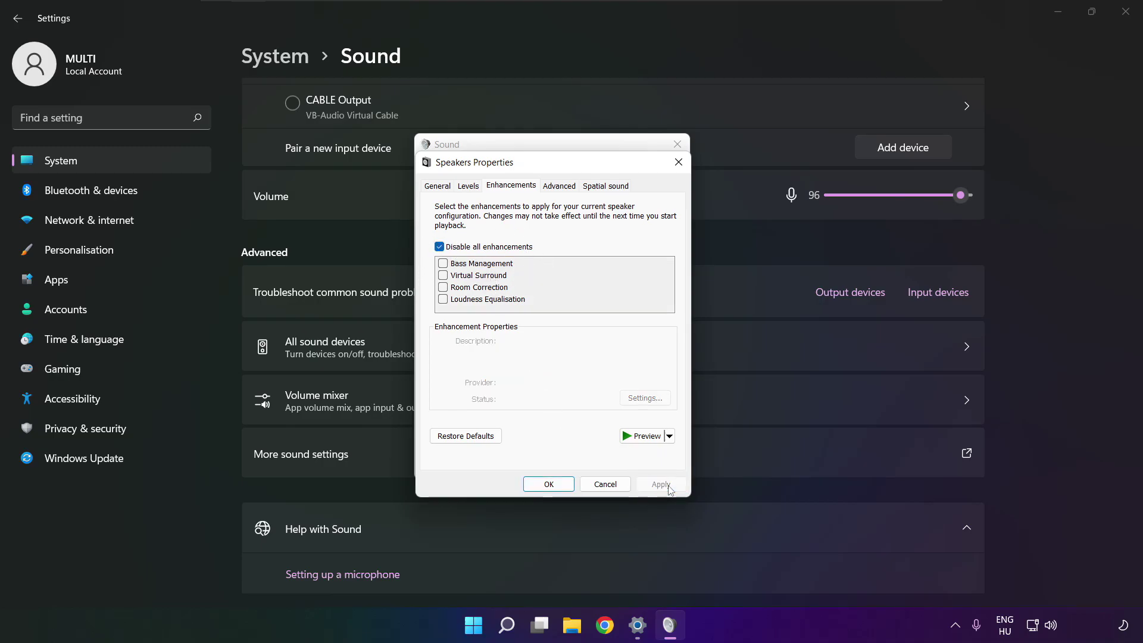
Keep the Speakers default format at 16 bit, 48000 Hz (DVD Quality) and close both dialogs with OK.
left_click(558, 186)
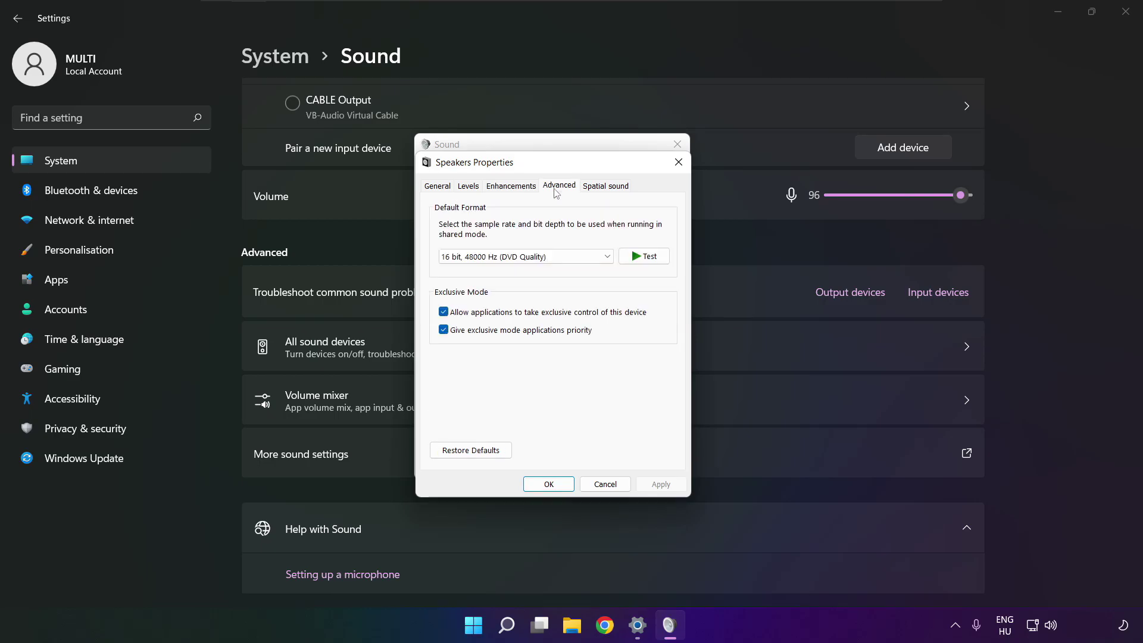
left_click(607, 258)
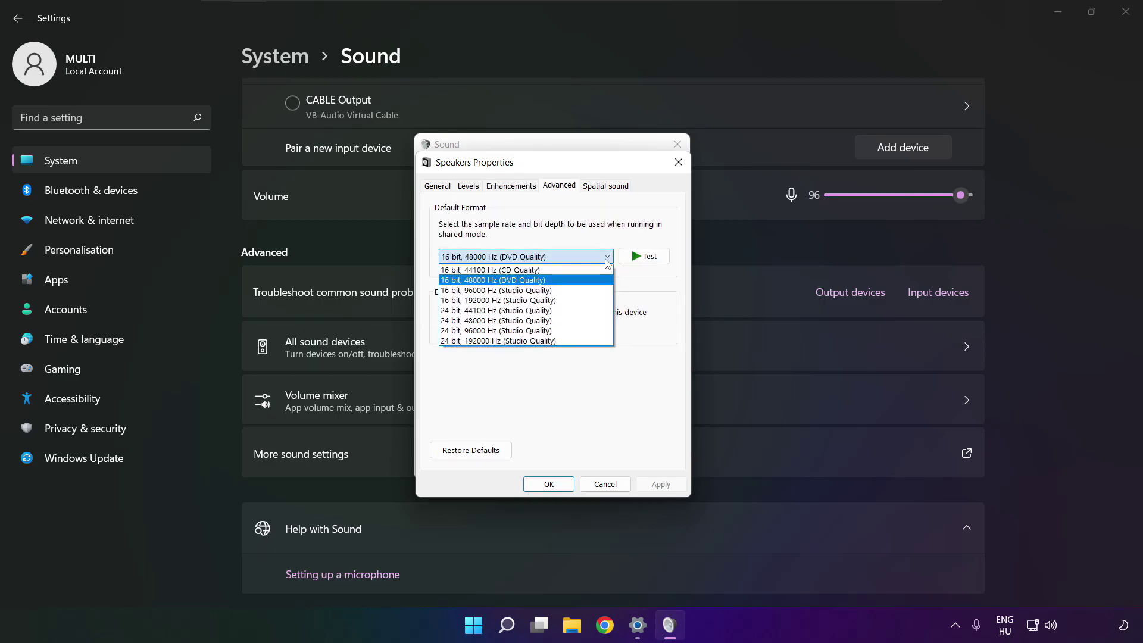
left_click(589, 286)
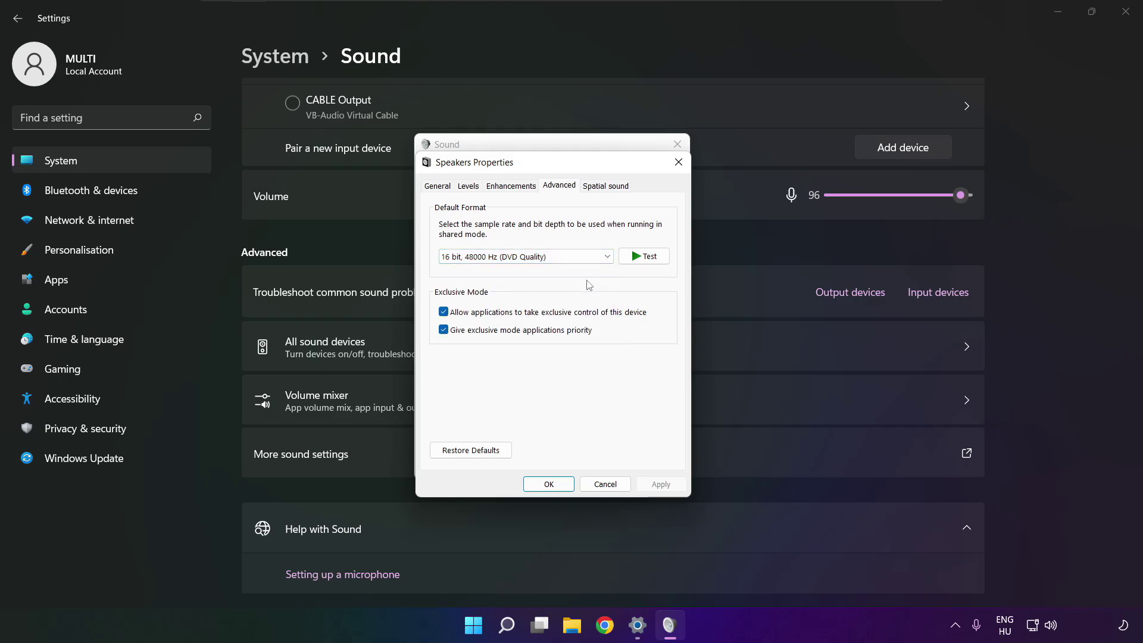
left_click(549, 485)
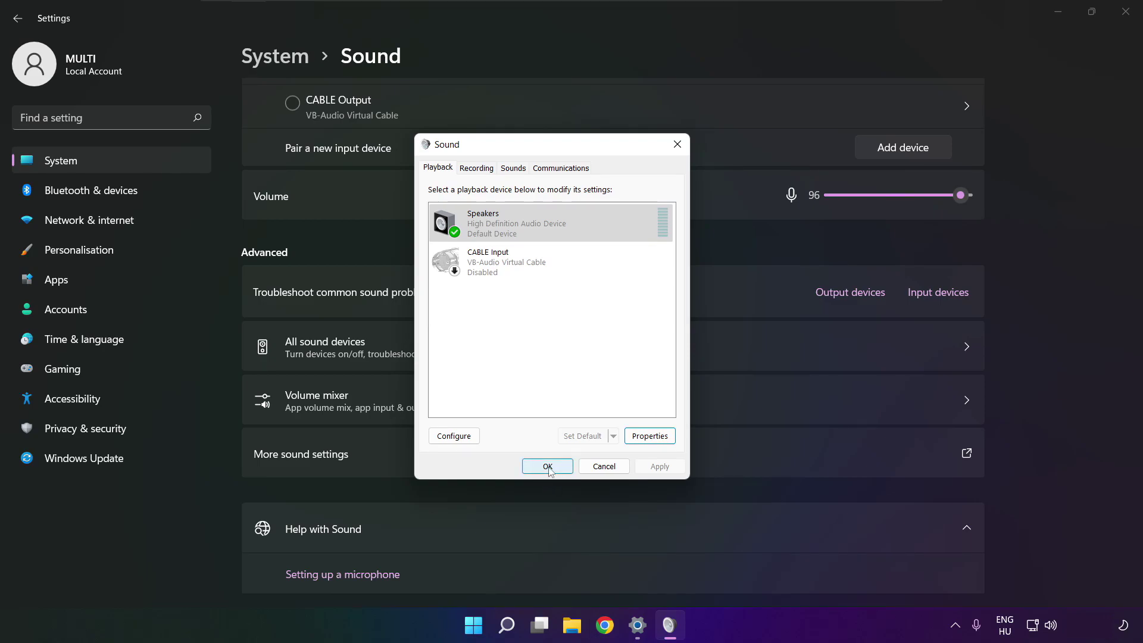
left_click(548, 467)
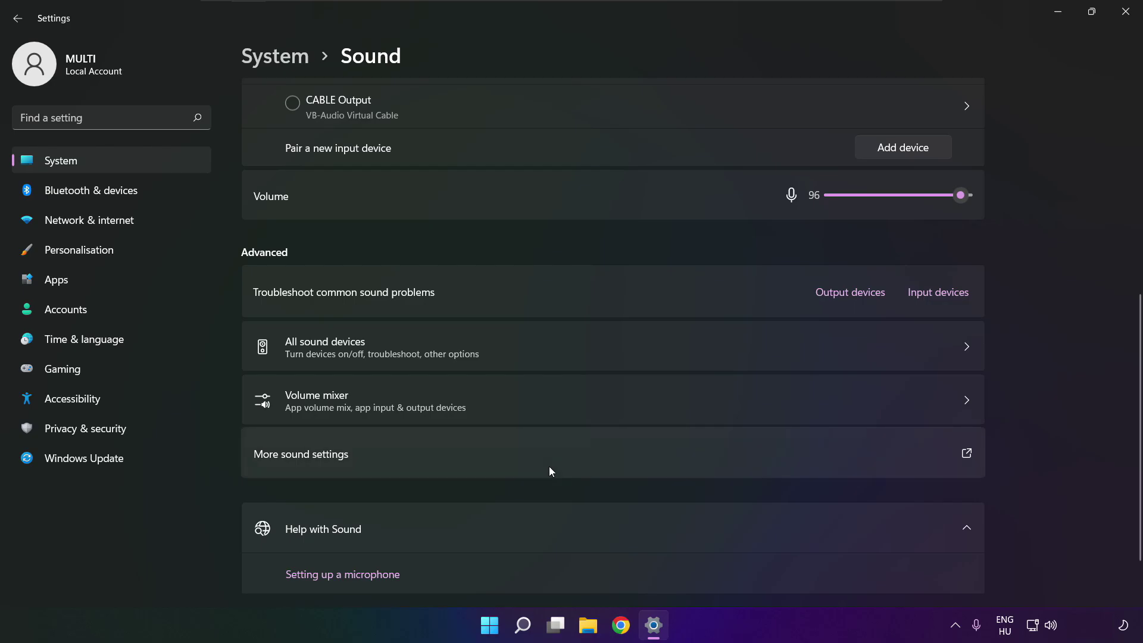
Restart the computer using the Start menu power options.
left_click(1126, 12)
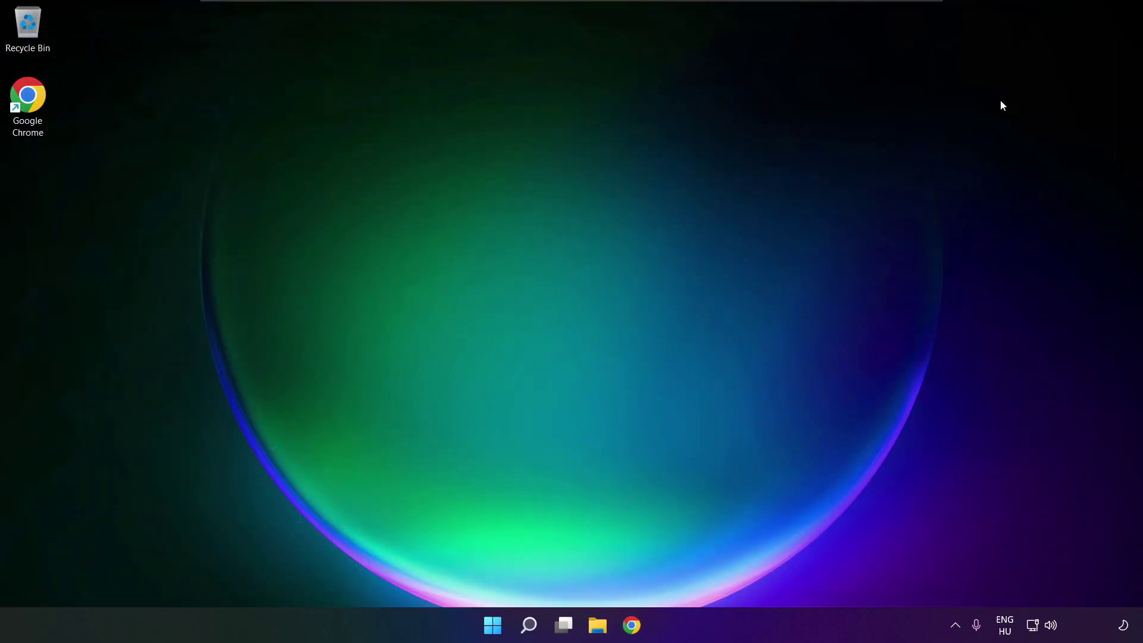
left_click(505, 625)
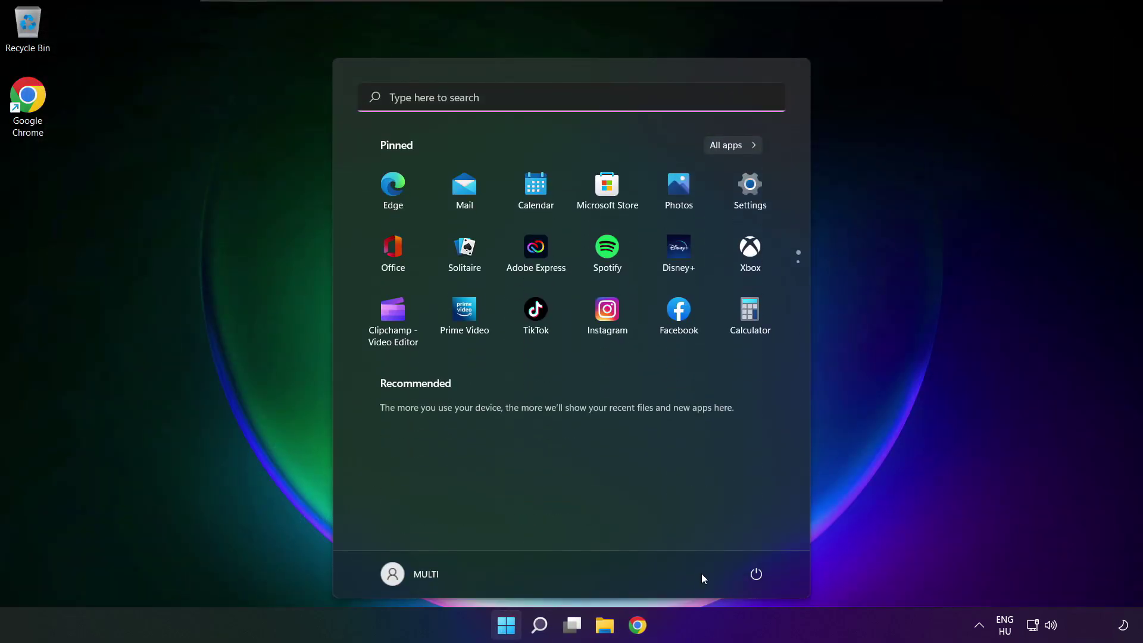
left_click(756, 575)
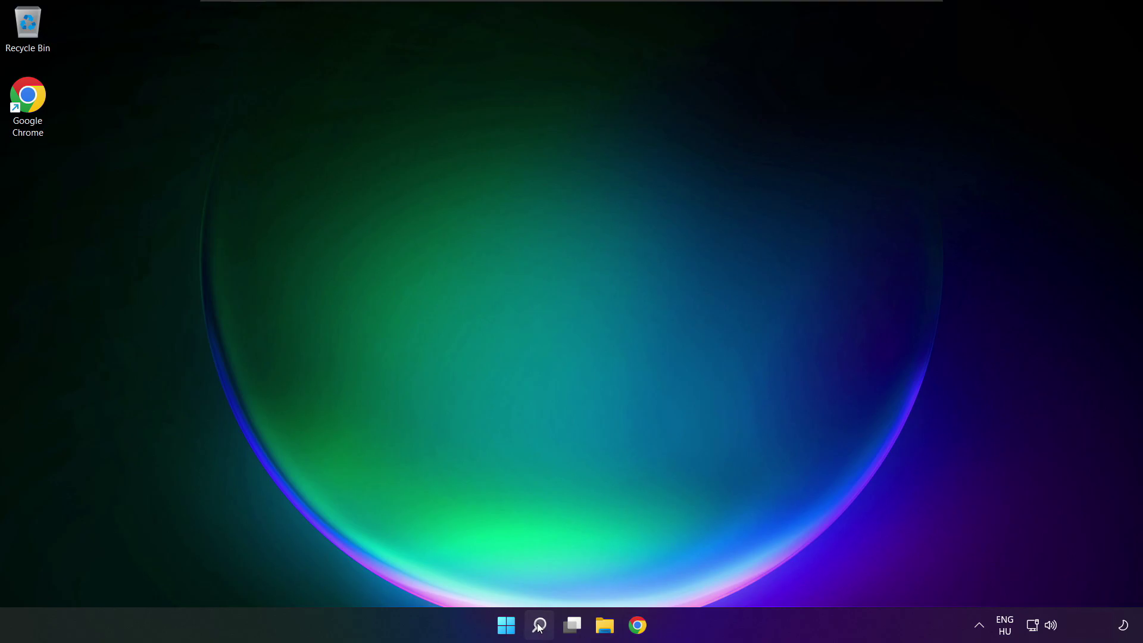
Search Windows for 'device manager' and launch Device Manager.
left_click(539, 625)
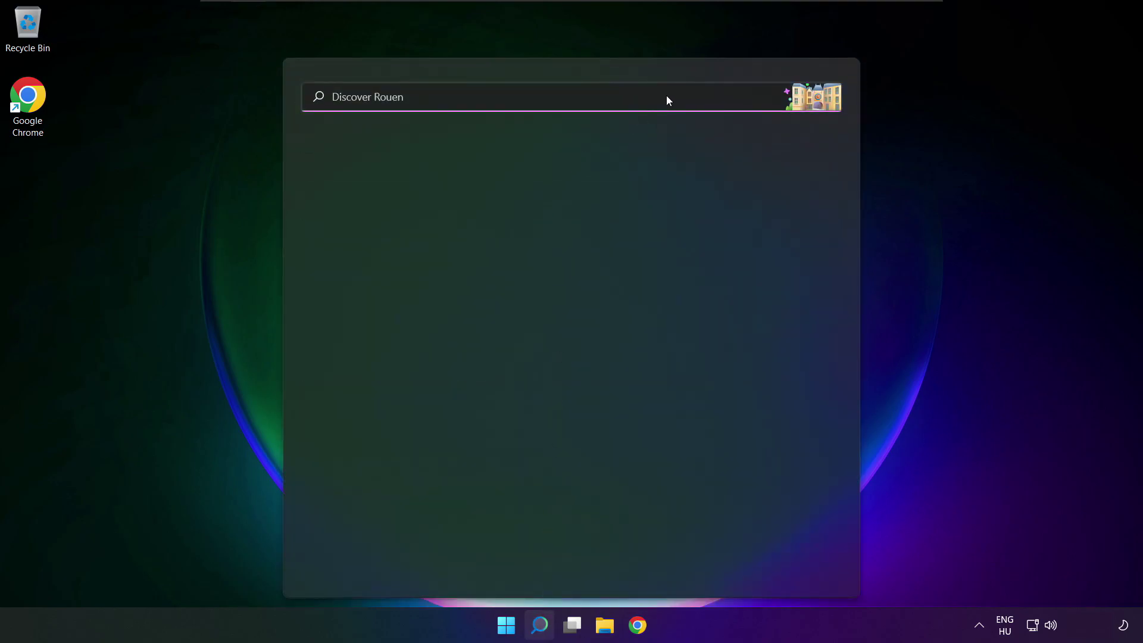
type("devi")
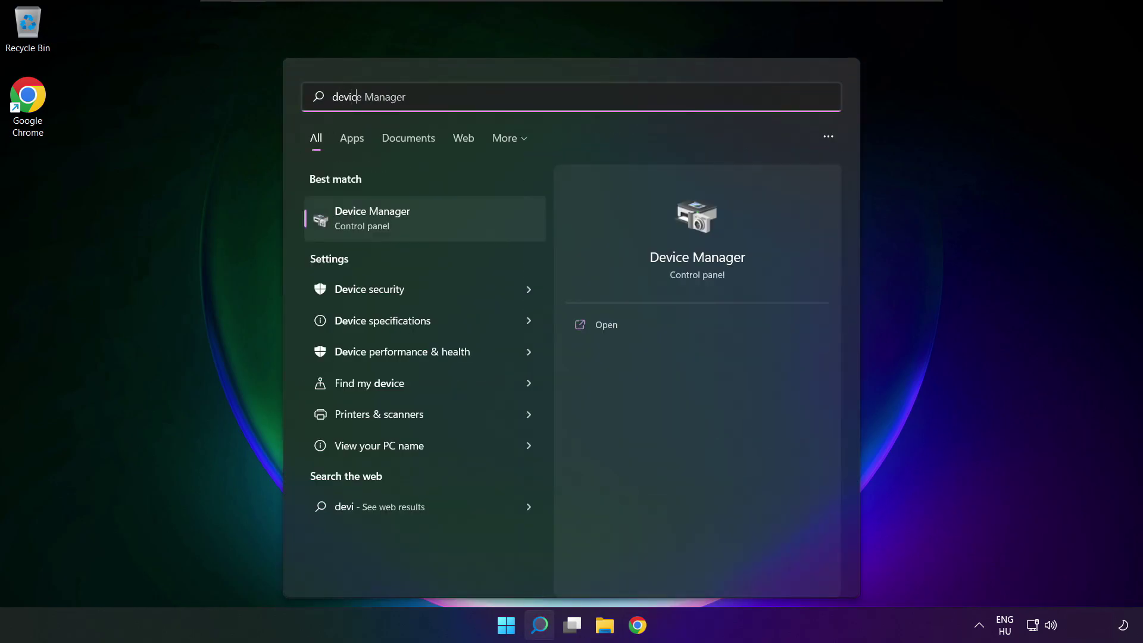
type("ce manager")
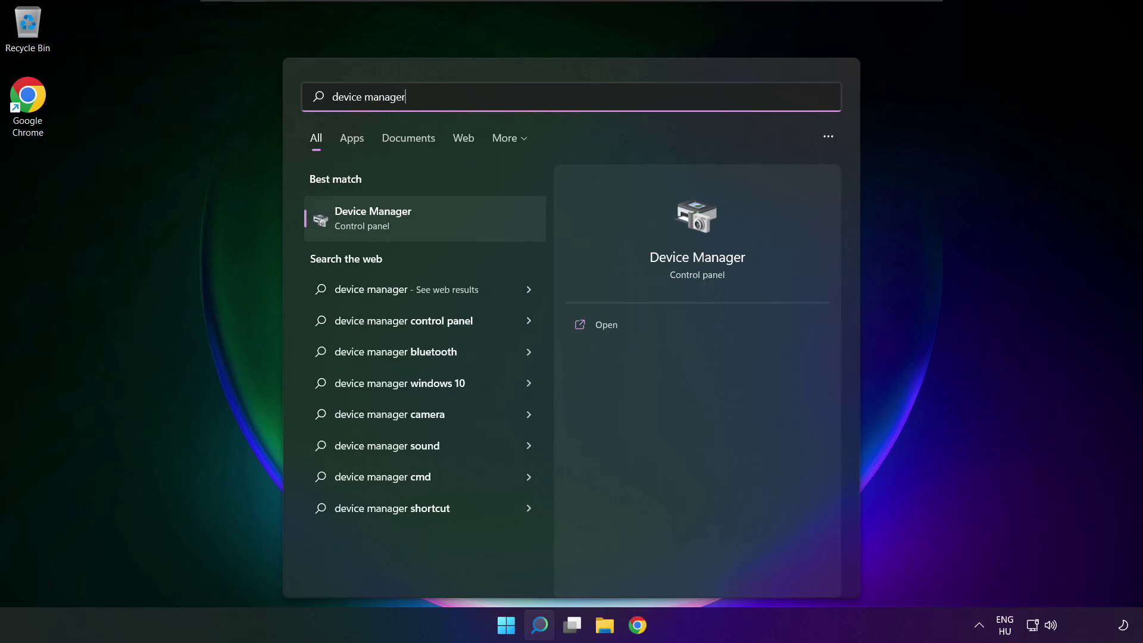
left_click(441, 221)
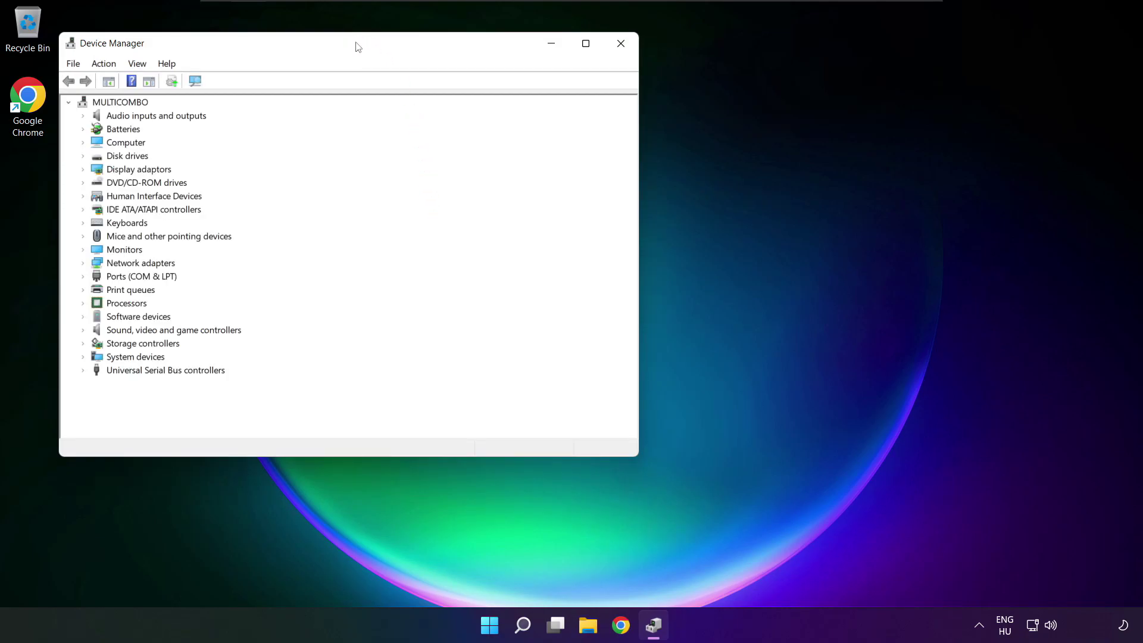
Expand Sound, video and game controllers and choose Update driver for High Definition Audio Device.
left_click_drag(358, 44, 599, 108)
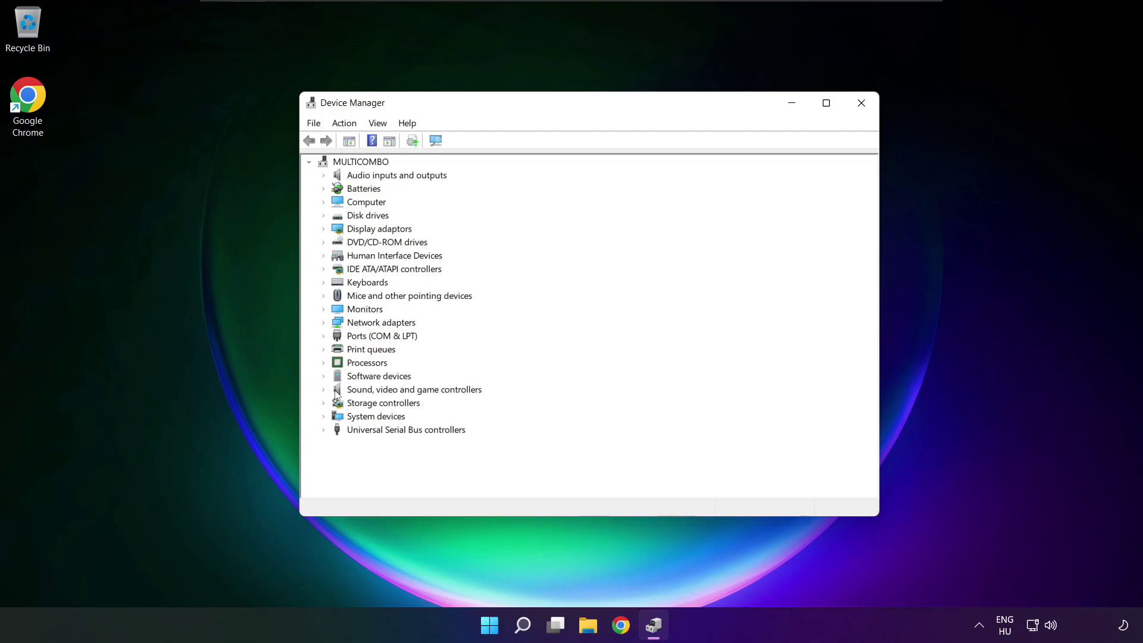
left_click(357, 392)
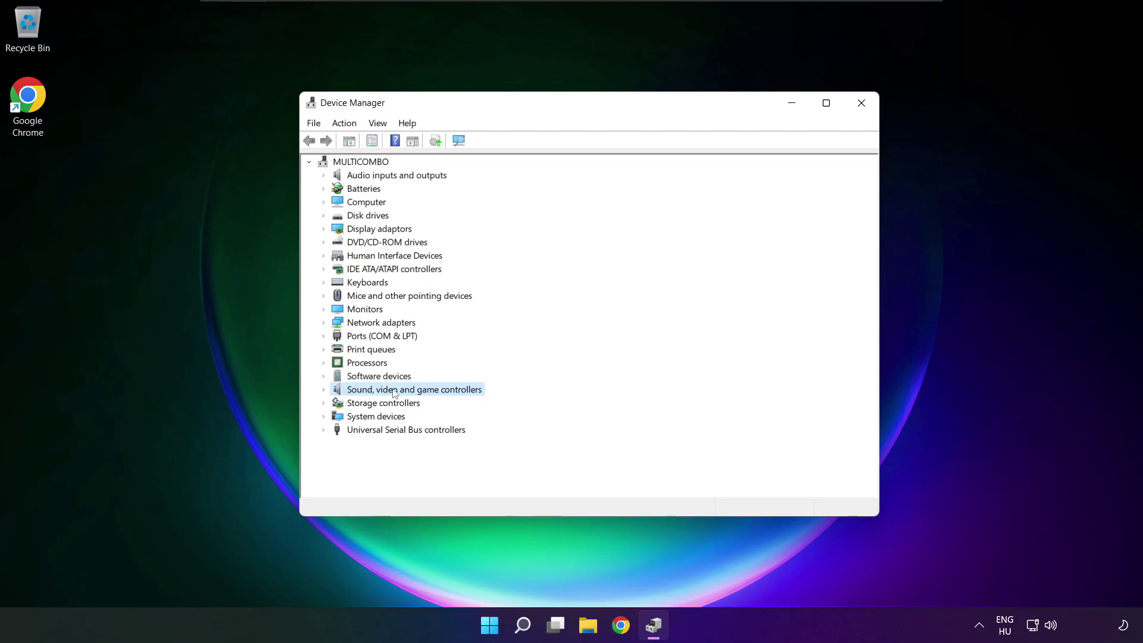
left_click(325, 391)
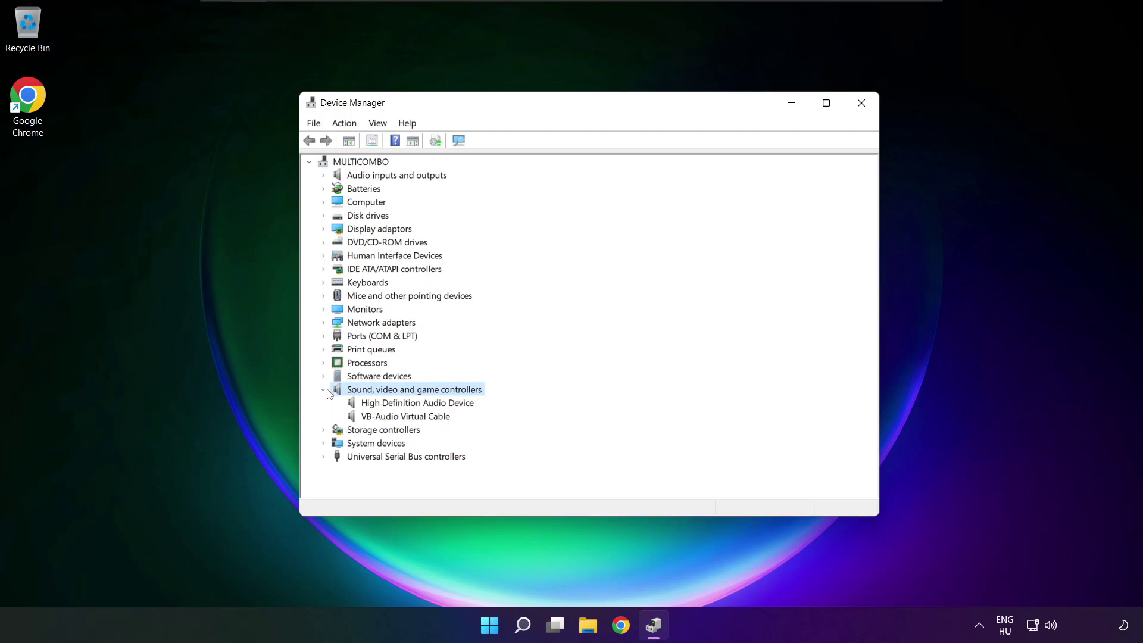
left_click(362, 404)
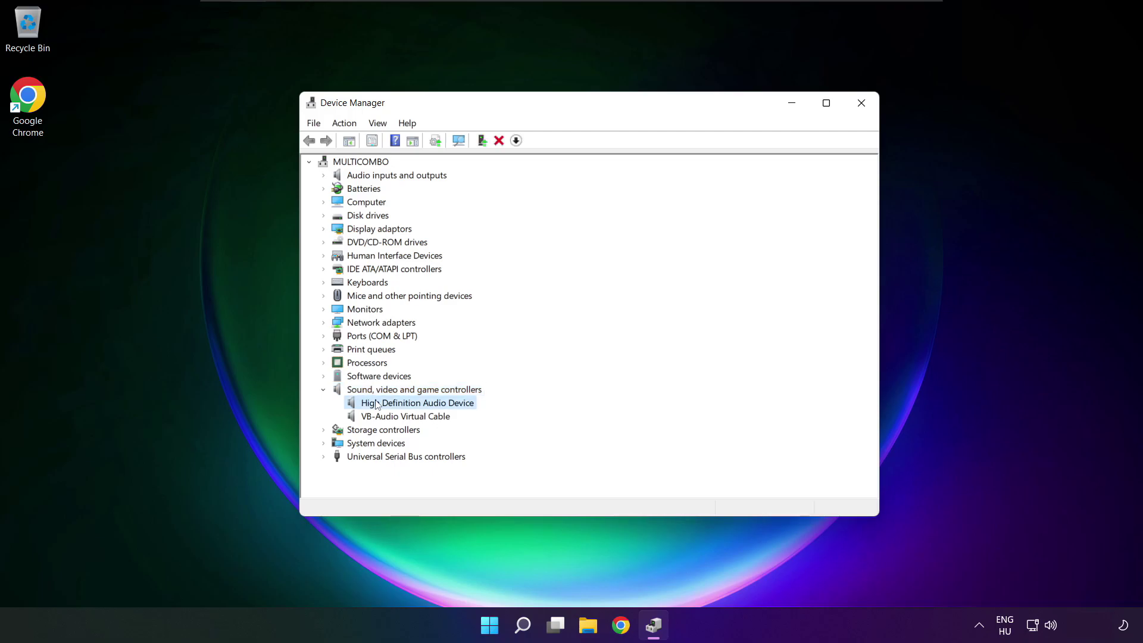
right_click(408, 406)
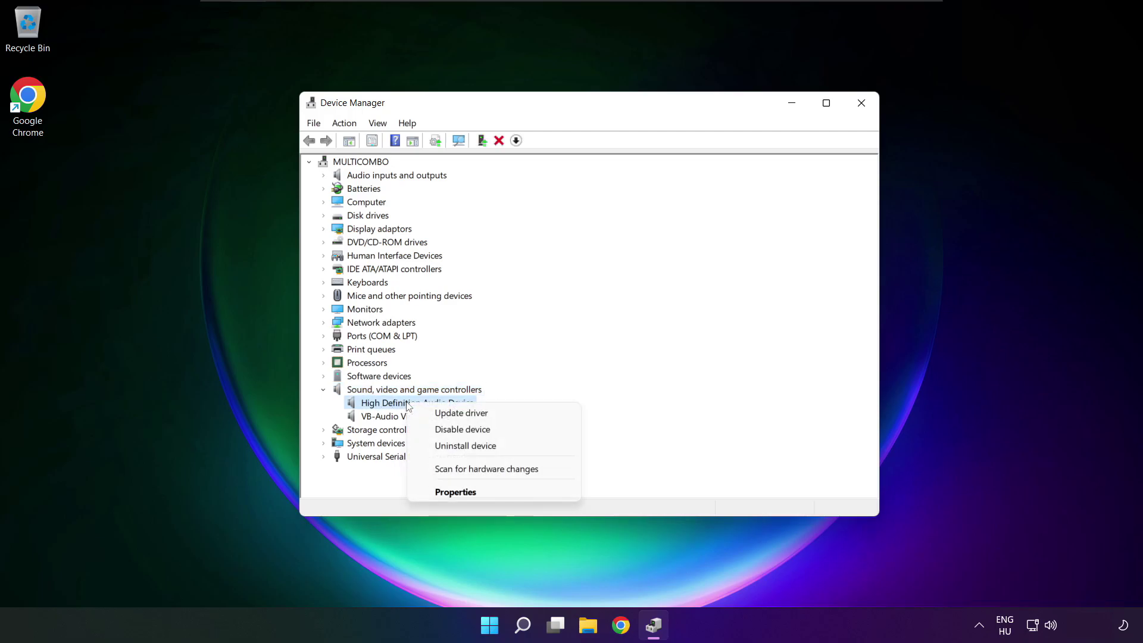
left_click(515, 416)
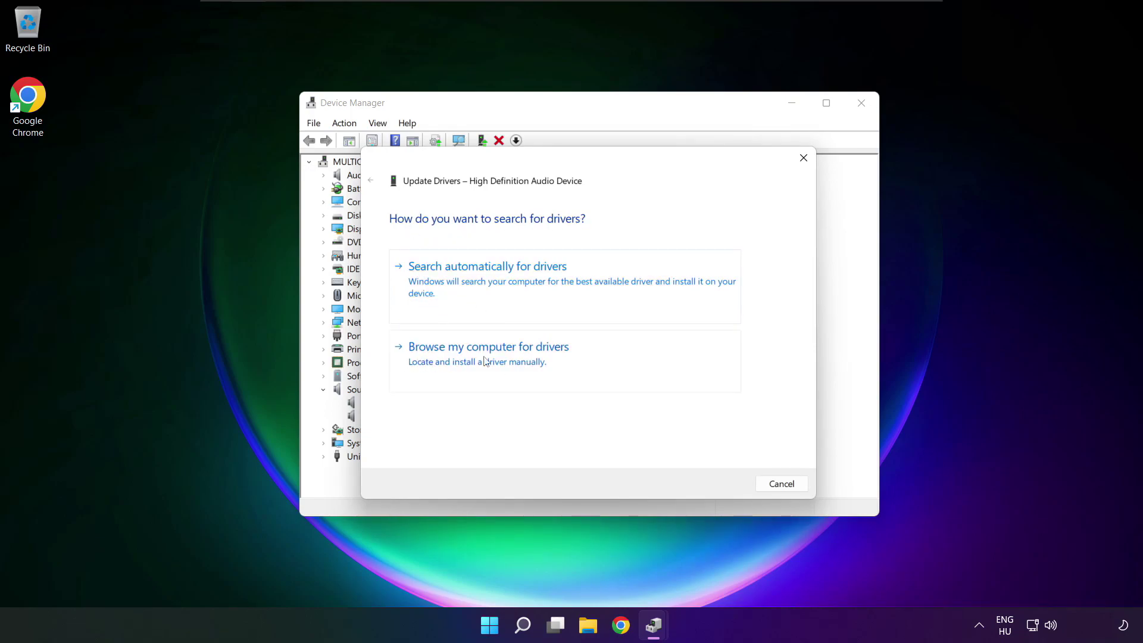
Reinstall the High Definition Audio Device driver from this computer's driver list, then close Device Manager.
left_click(515, 362)
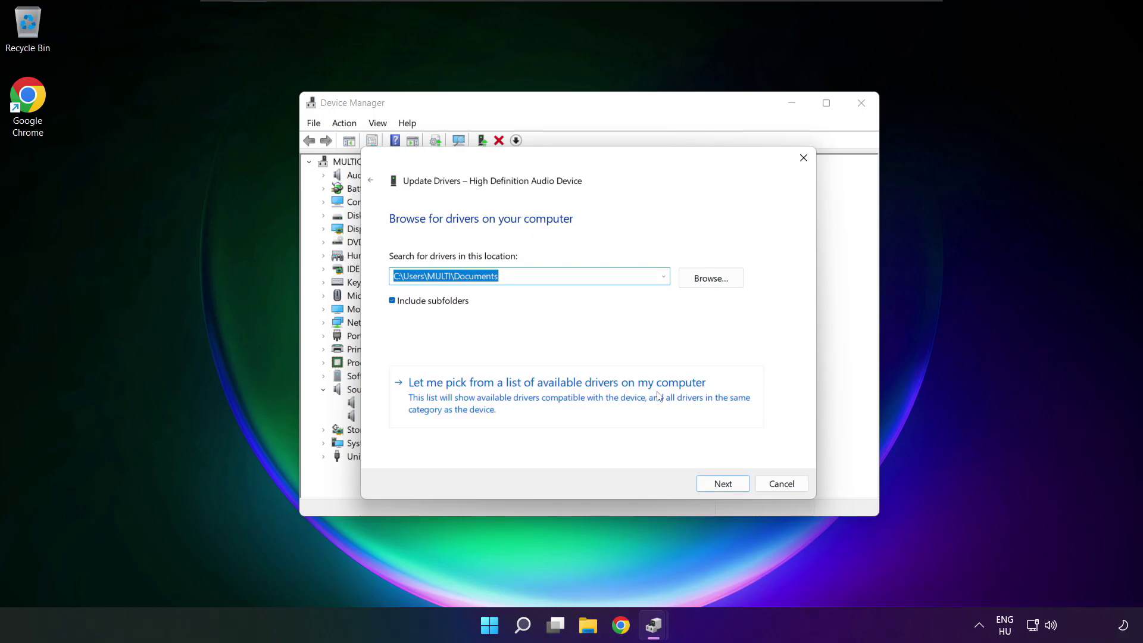
left_click(561, 405)
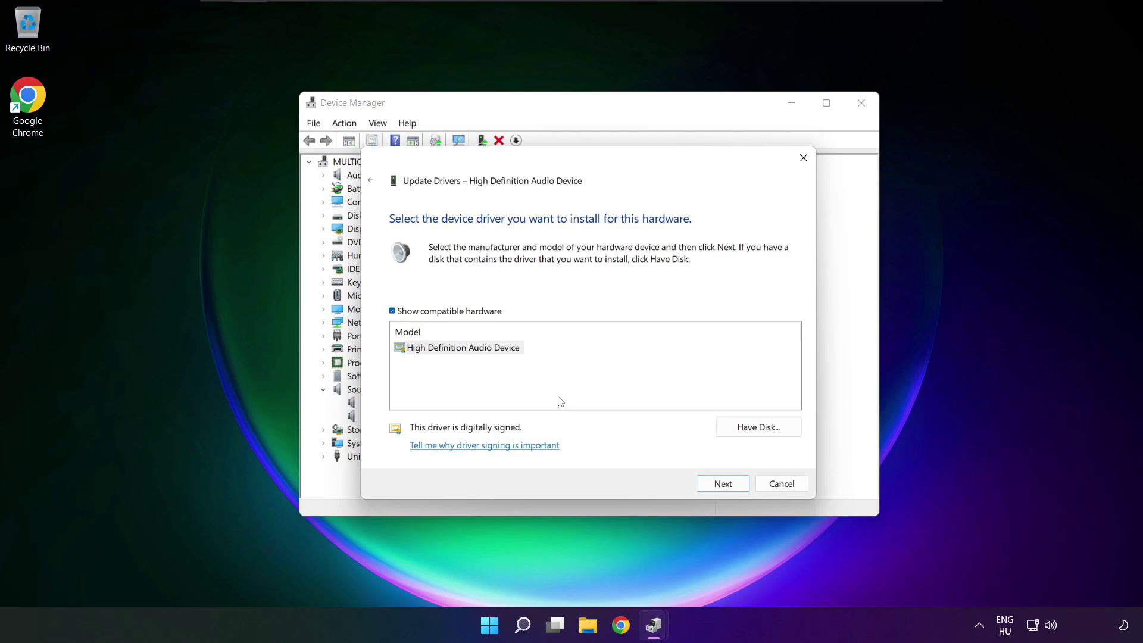
left_click(442, 350)
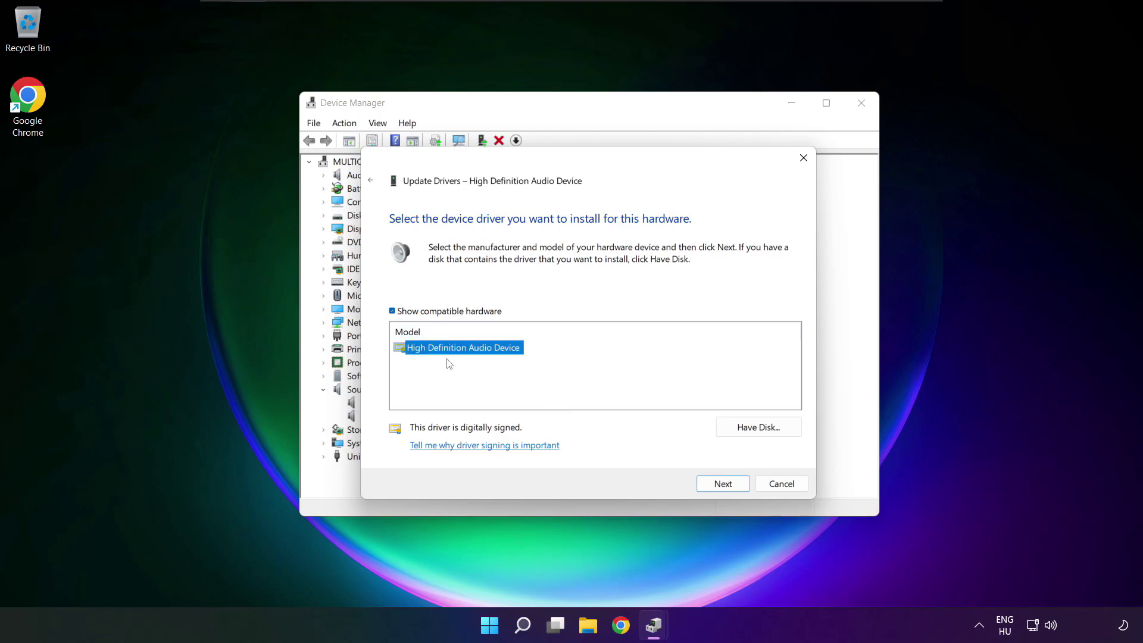
left_click(729, 488)
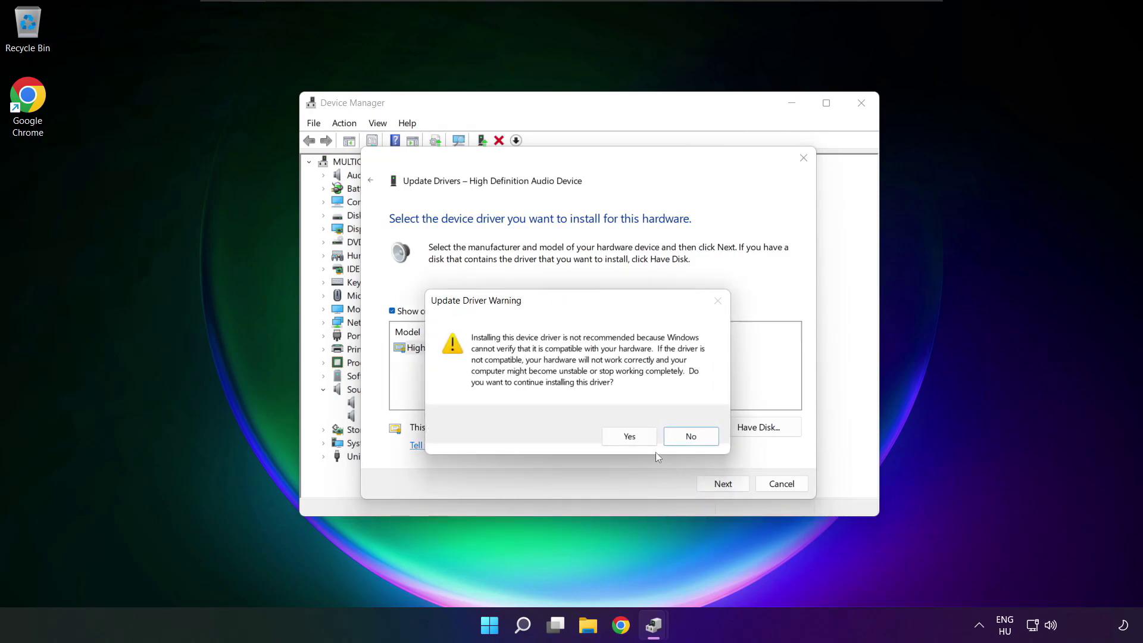
left_click(631, 437)
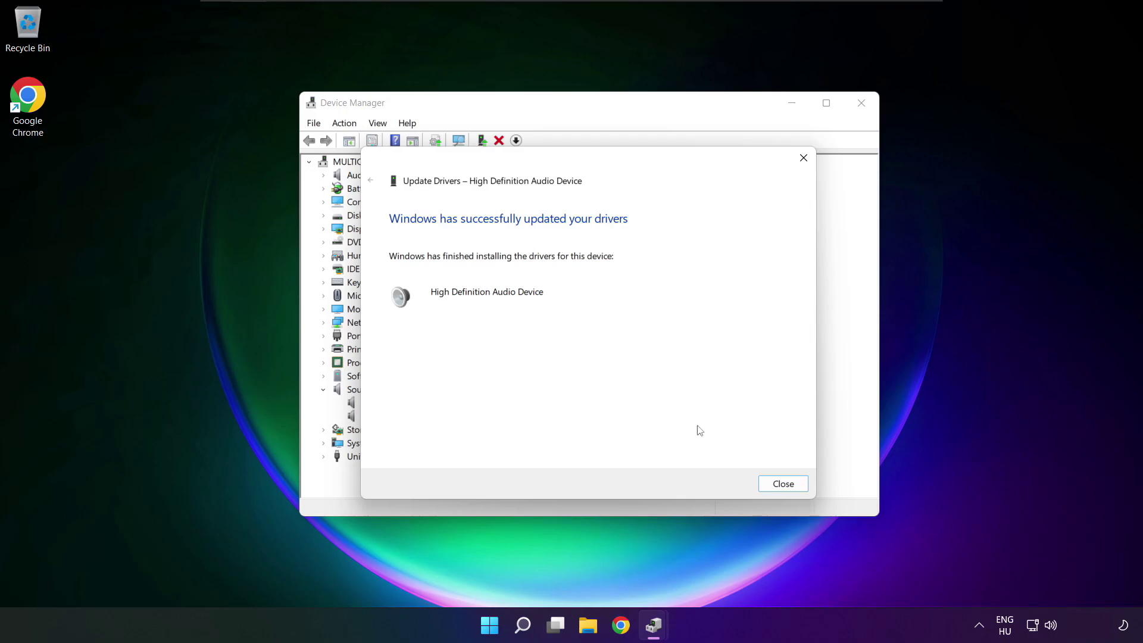
left_click(790, 490)
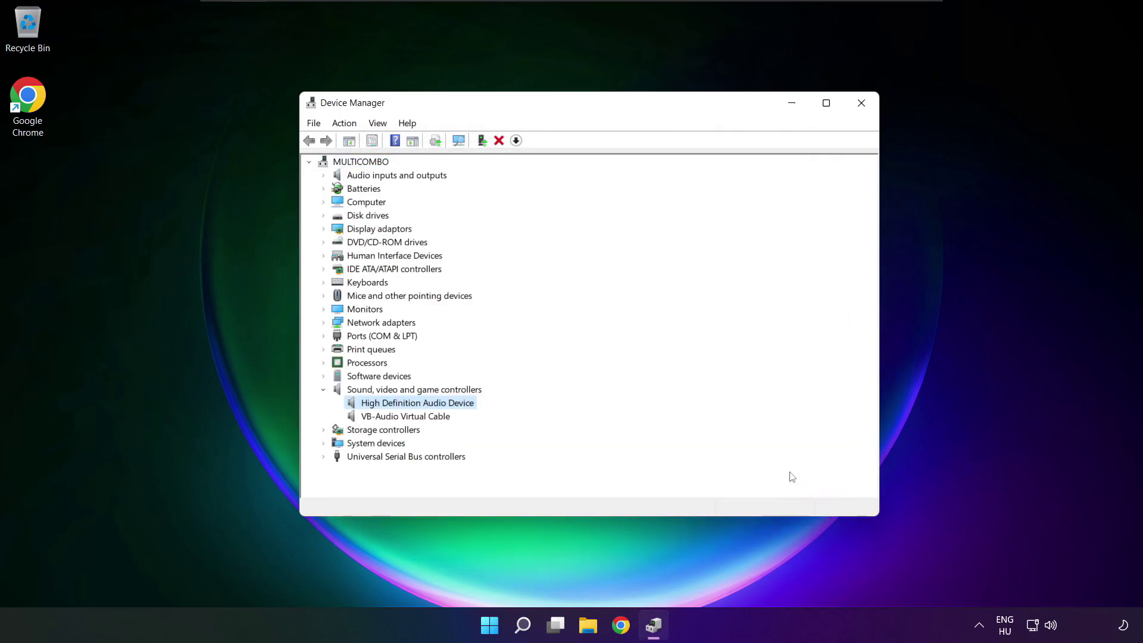
left_click(862, 105)
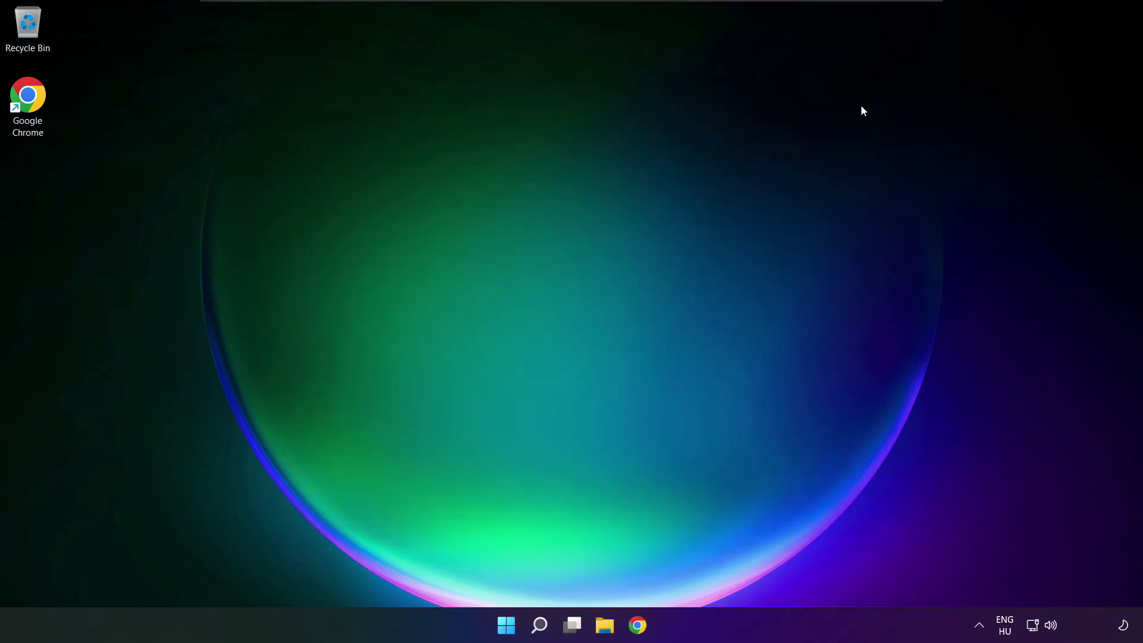
left_click(503, 626)
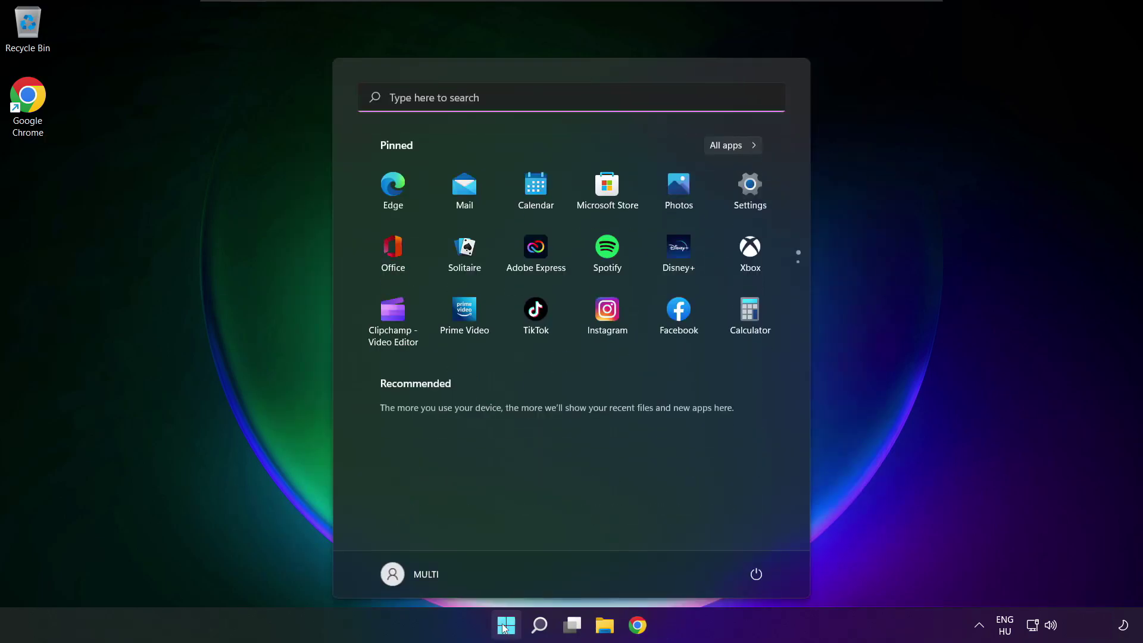
left_click(758, 574)
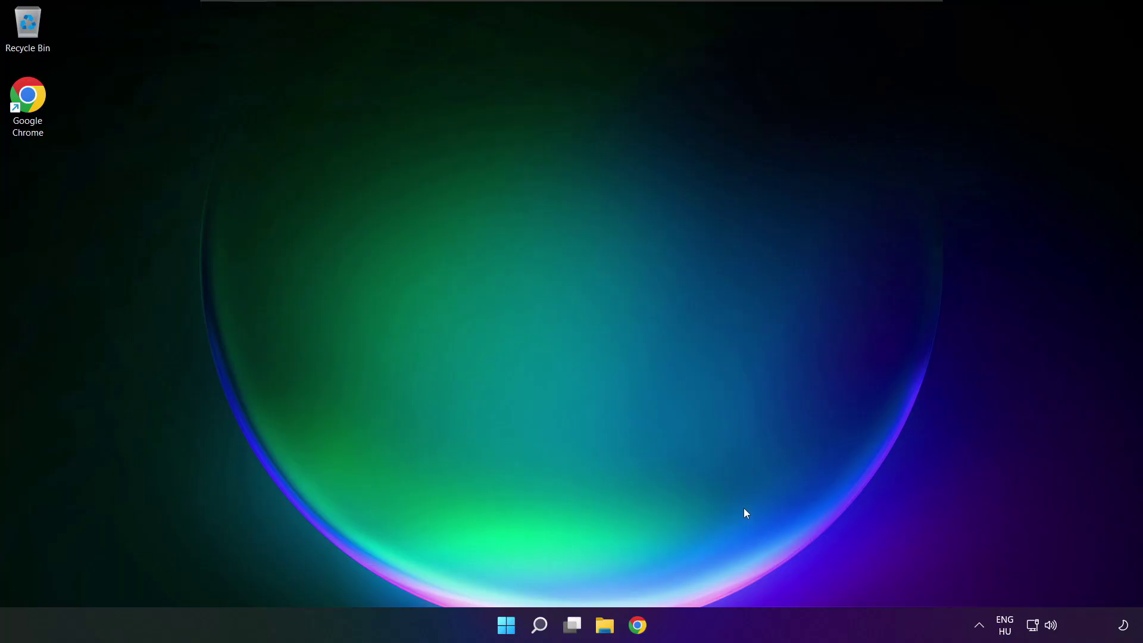
Open Sound settings from the taskbar speaker icon's right-click menu.
right_click(1052, 627)
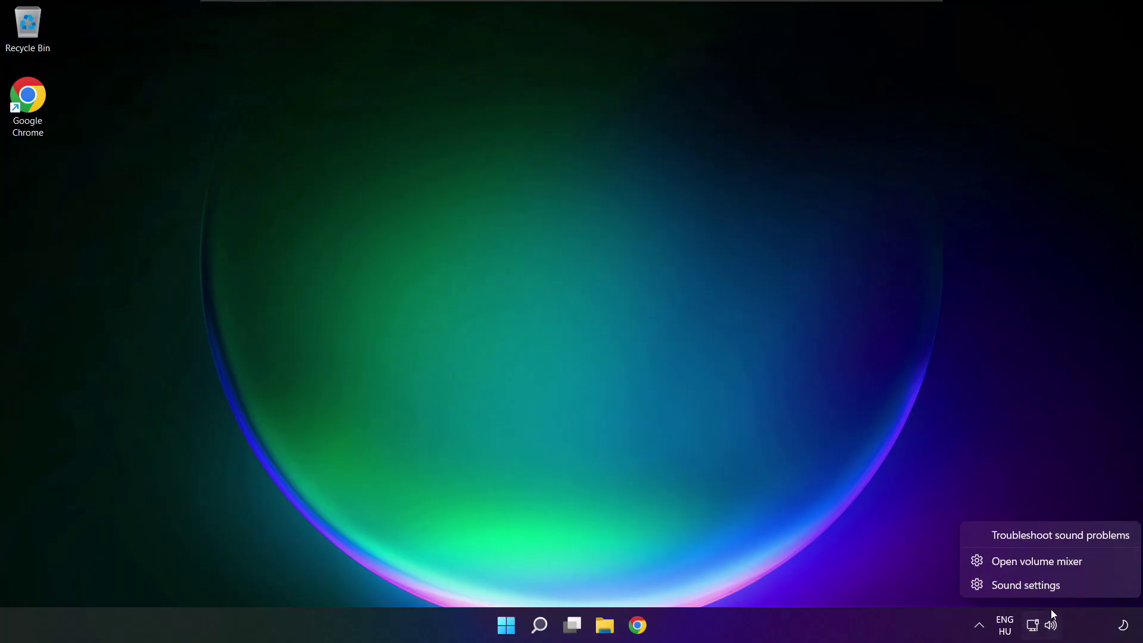
left_click(1068, 586)
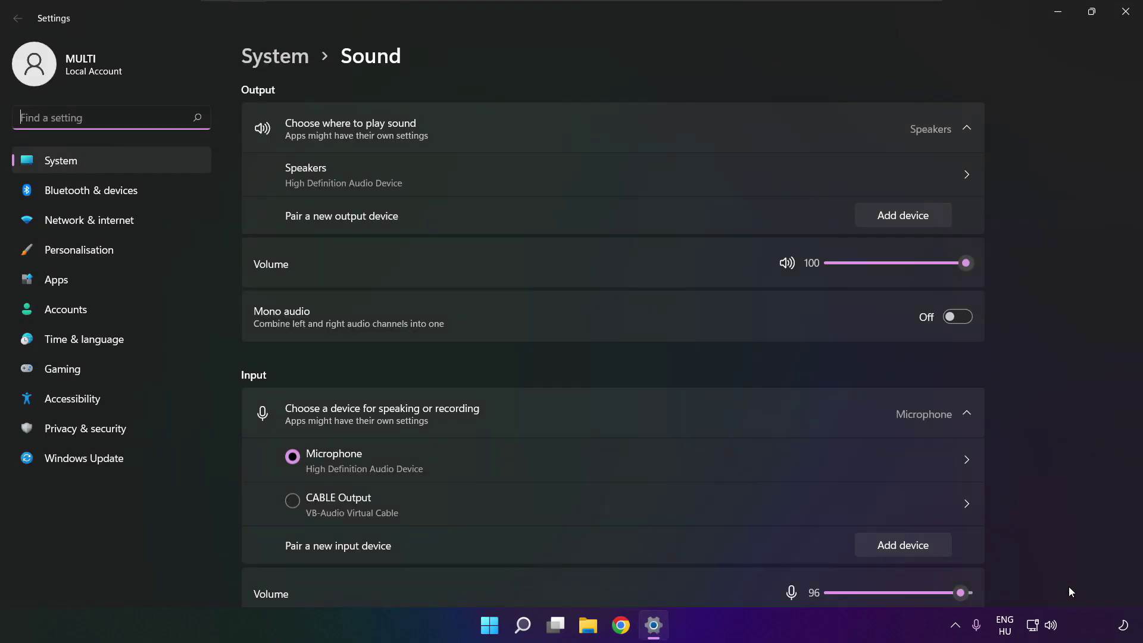
scroll(613, 345, "down", 2)
scroll(613, 345, "down", 3)
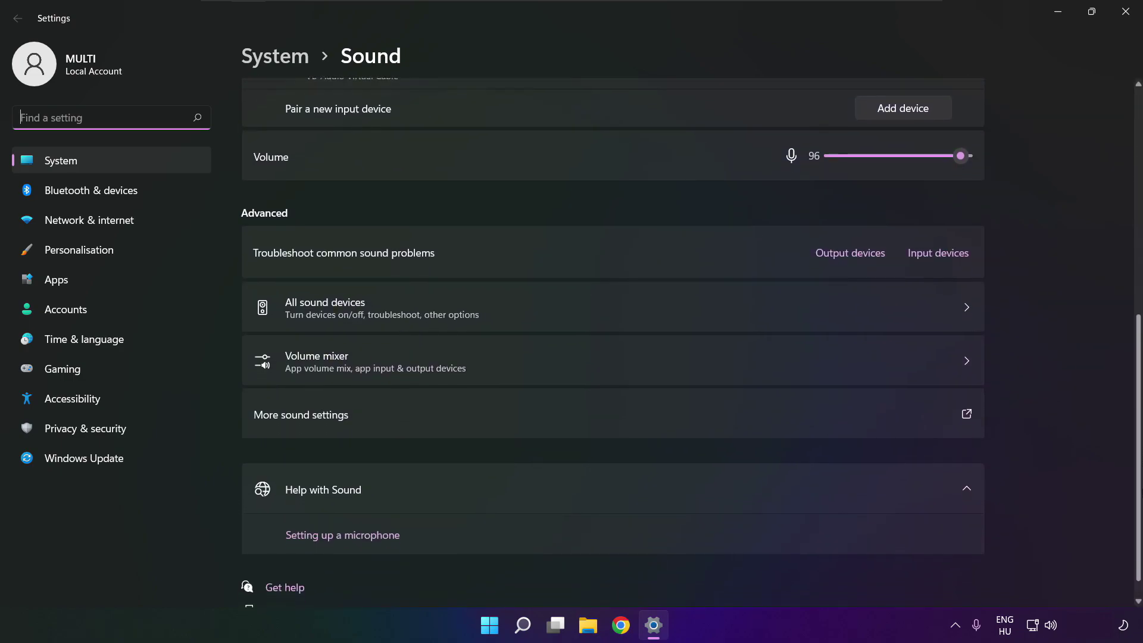
scroll(613, 344, "down", 1)
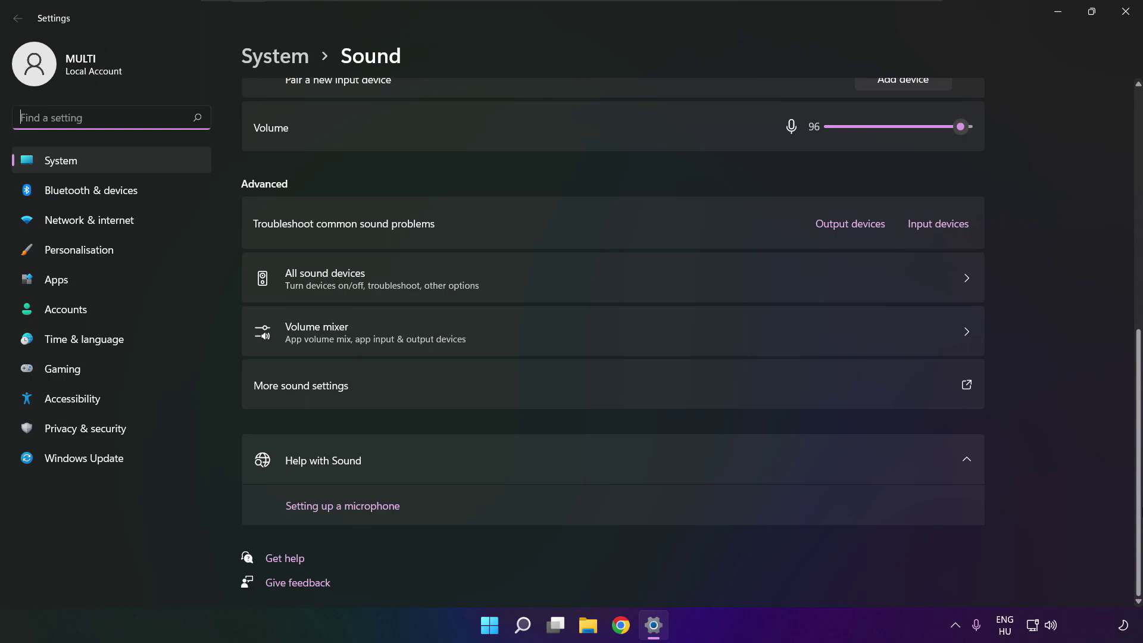
Run the sound troubleshooter for Output devices.
left_click(855, 231)
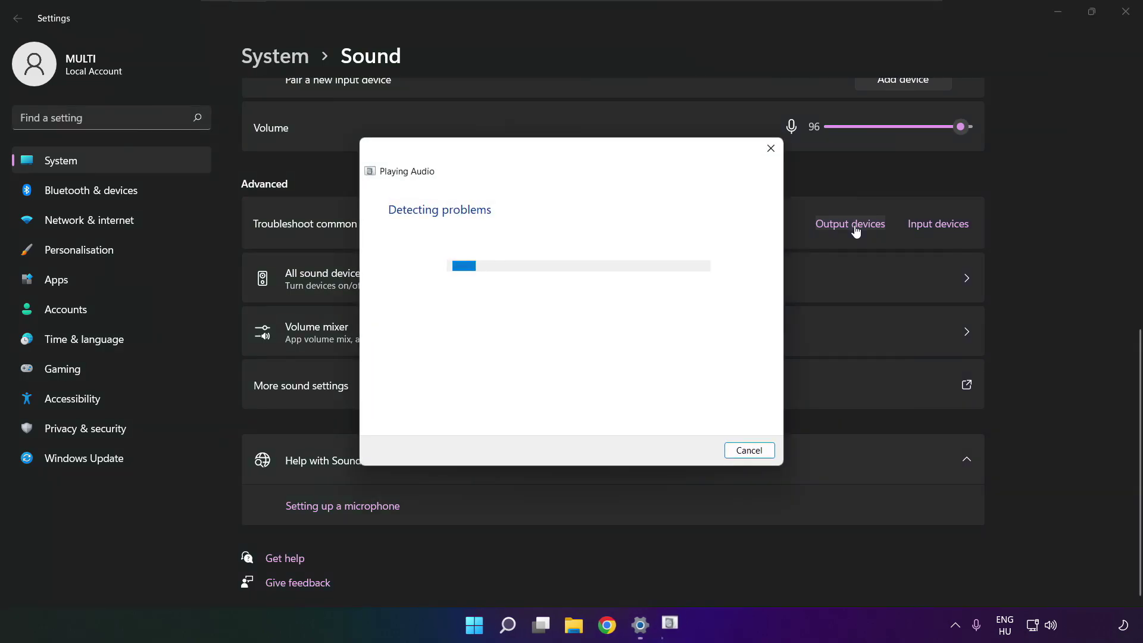